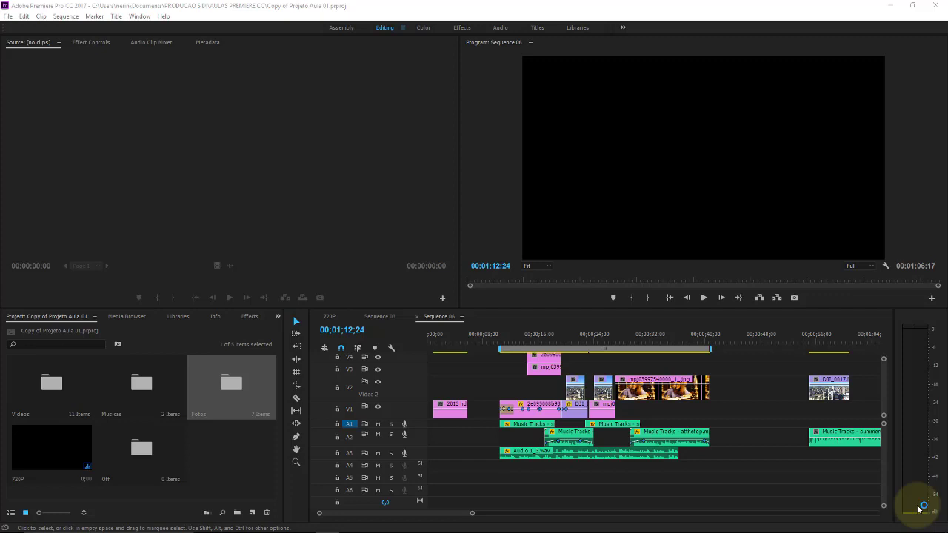
Reposition the sequence work area, shifting it about 8 seconds and then later.
{"action": "left_click", "coordinate": [517, 341]}
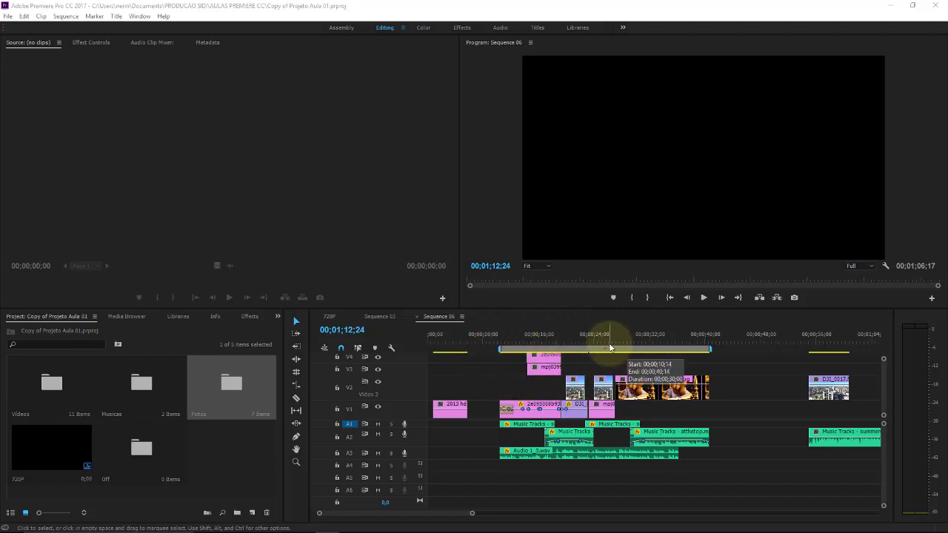
{"action": "left_click_drag", "start_coordinate": [605, 350], "coordinate": [549, 346]}
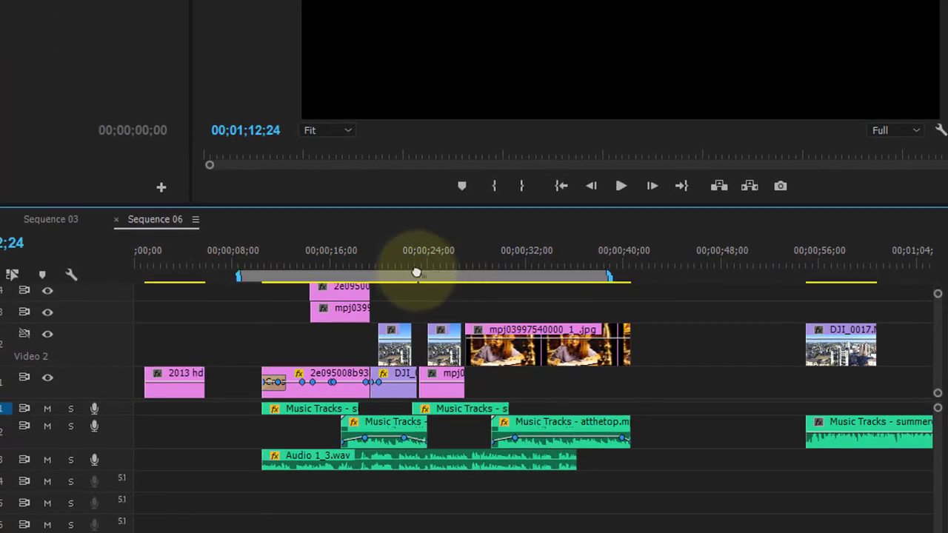
{"action": "mouse_move", "coordinate": [350, 273]}
{"action": "left_mouse_down"}
{"action": "mouse_move", "coordinate": [457, 275]}
{"action": "mouse_move", "coordinate": [447, 296]}
{"action": "left_mouse_up"}
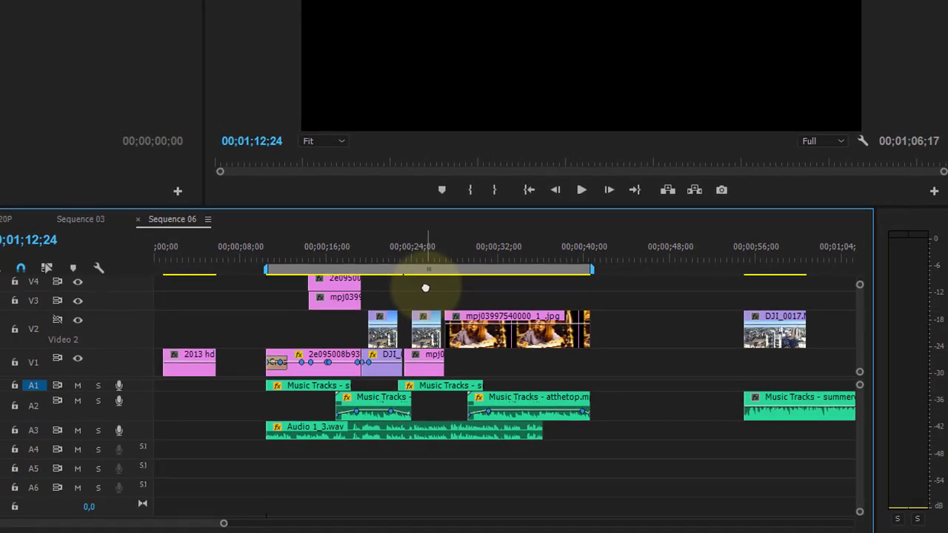
At 00;00;37;26, drag Warp Stabilizer from Video Effects > Distort onto the mpj photo clip.
{"action": "mouse_move", "coordinate": [314, 267]}
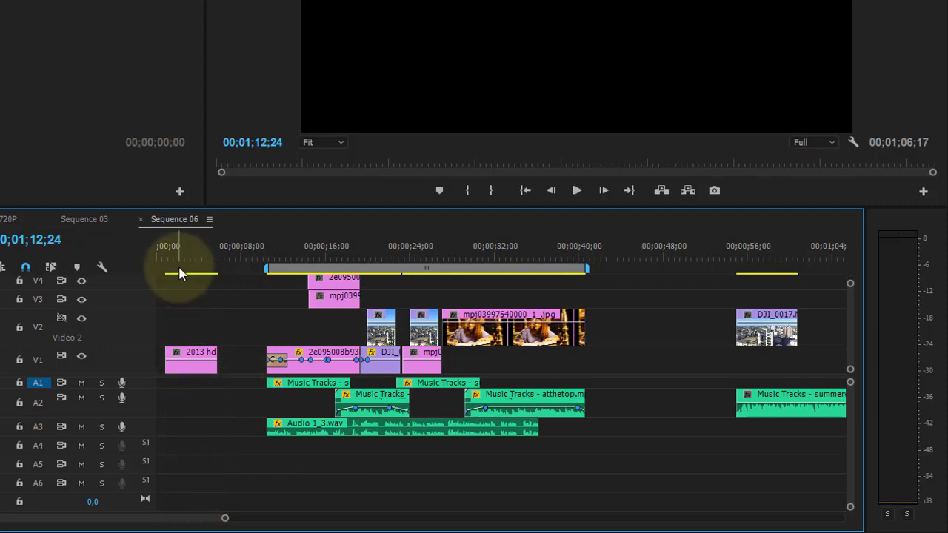
{"action": "left_click", "coordinate": [555, 252]}
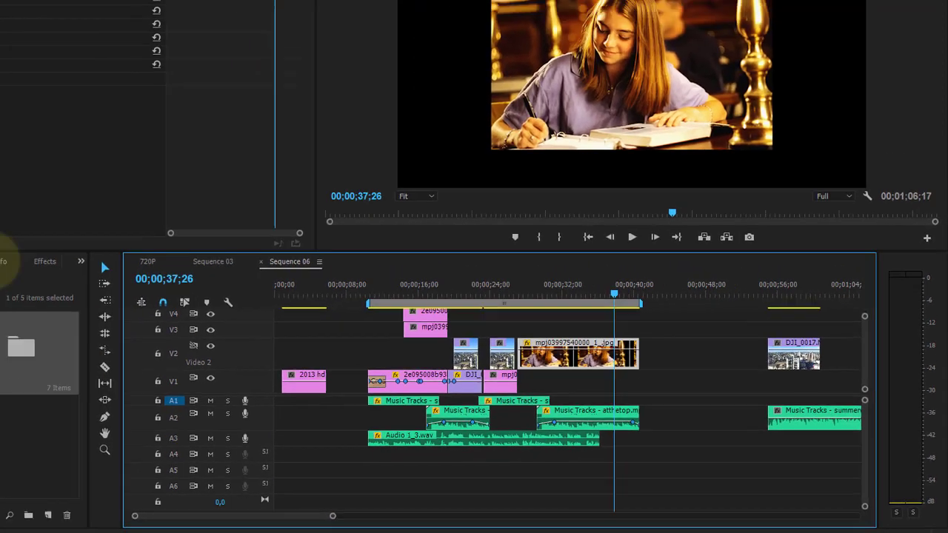
{"action": "left_click", "coordinate": [237, 316]}
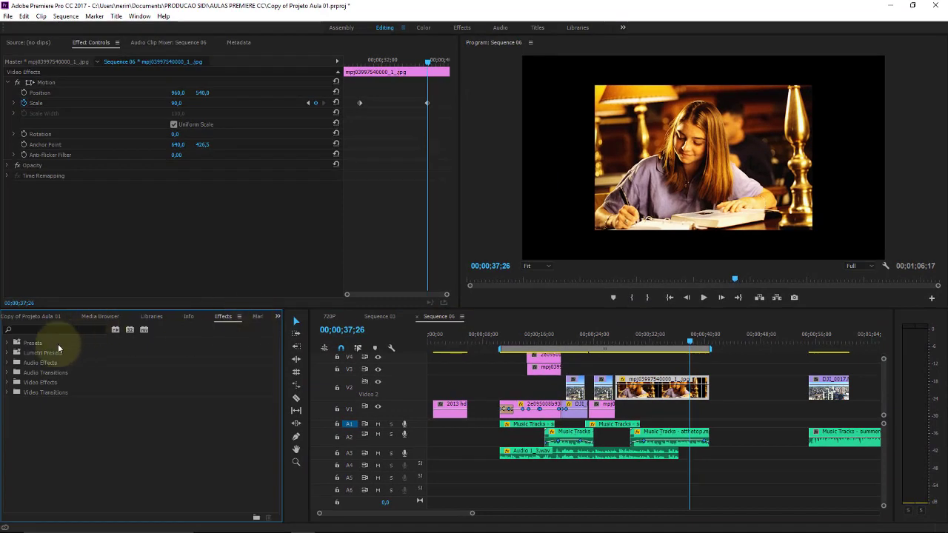
{"action": "left_click", "coordinate": [7, 382]}
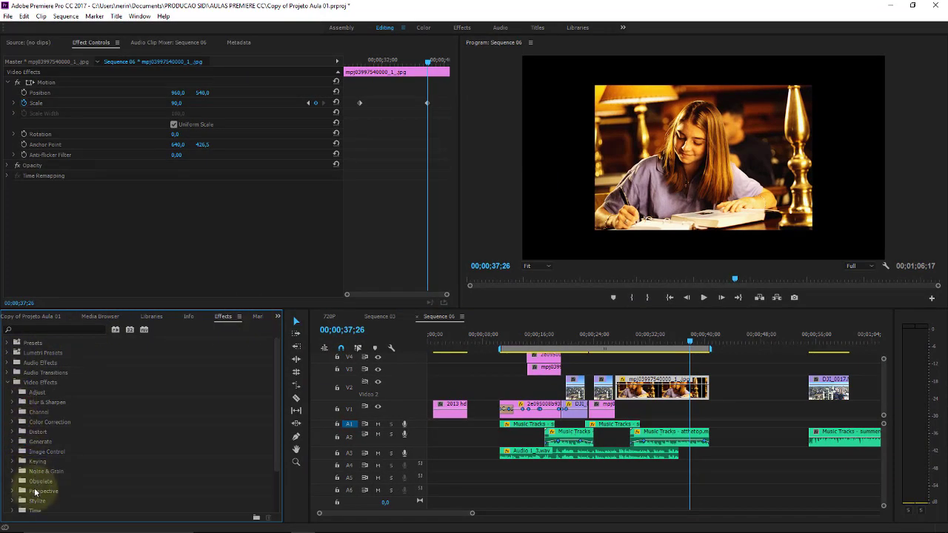
{"action": "left_click", "coordinate": [12, 432]}
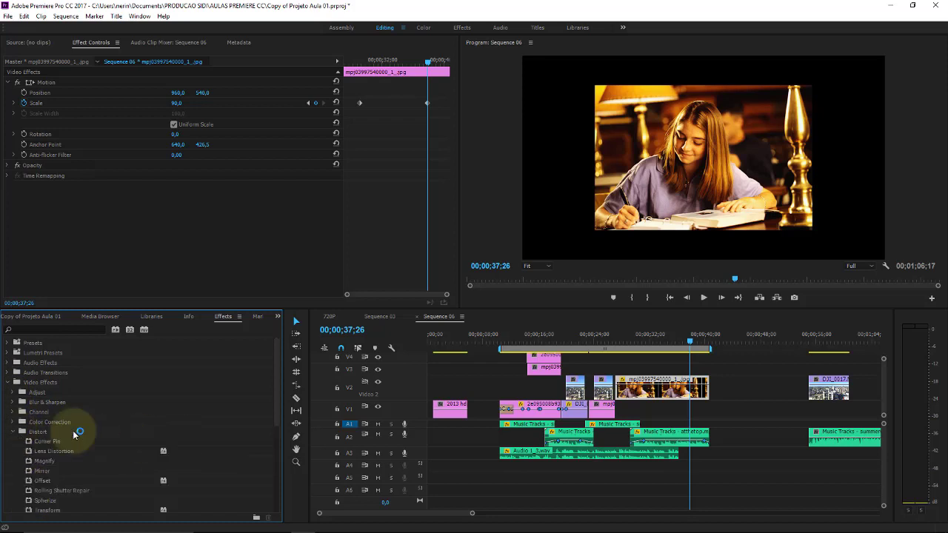
{"action": "left_click_drag", "start_coordinate": [275, 380], "coordinate": [292, 422]}
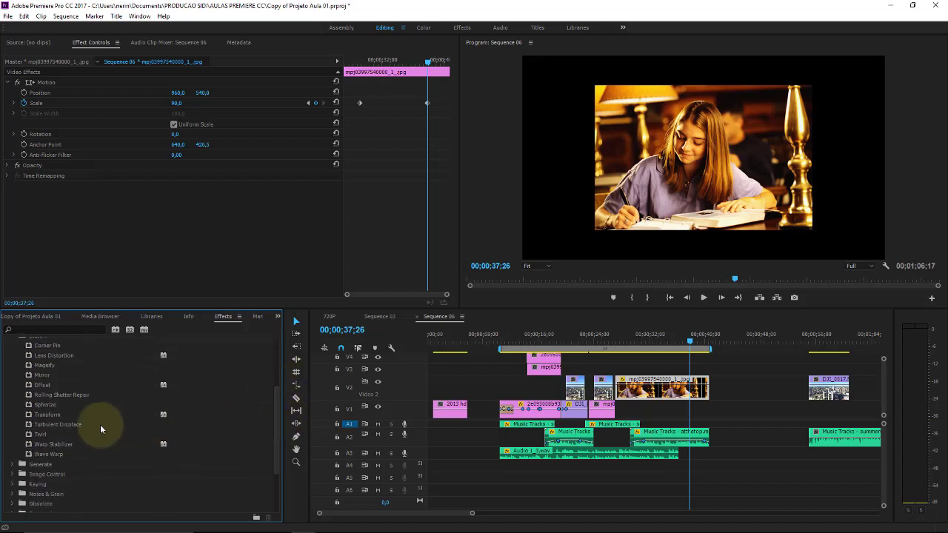
{"action": "left_click_drag", "start_coordinate": [56, 443], "coordinate": [653, 388]}
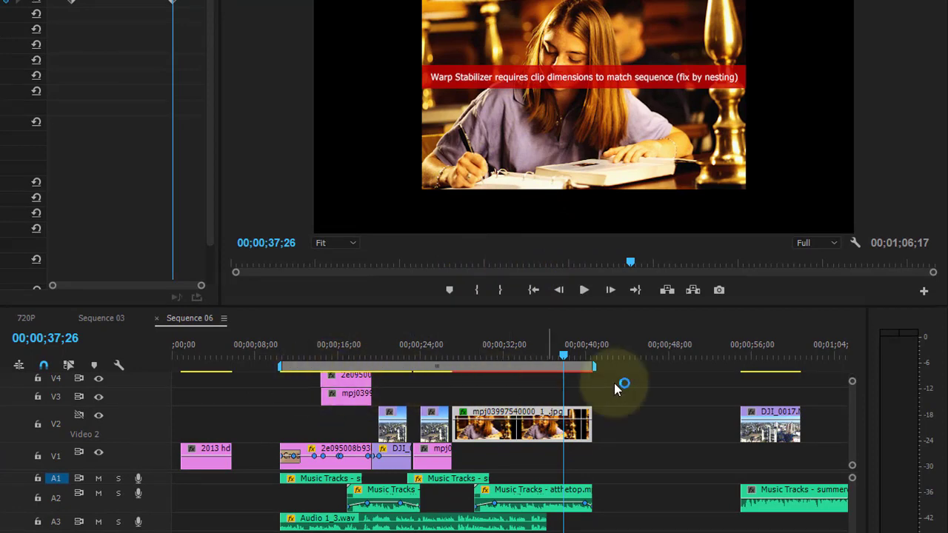
Delete the DJI_0017 clip from track V2.
{"action": "left_click", "coordinate": [755, 419]}
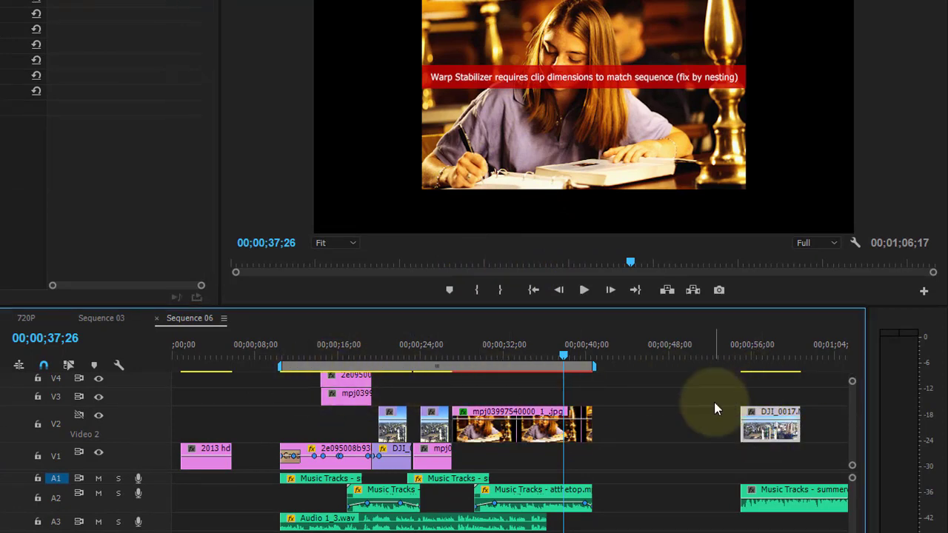
{"action": "key", "text": "Delete"}
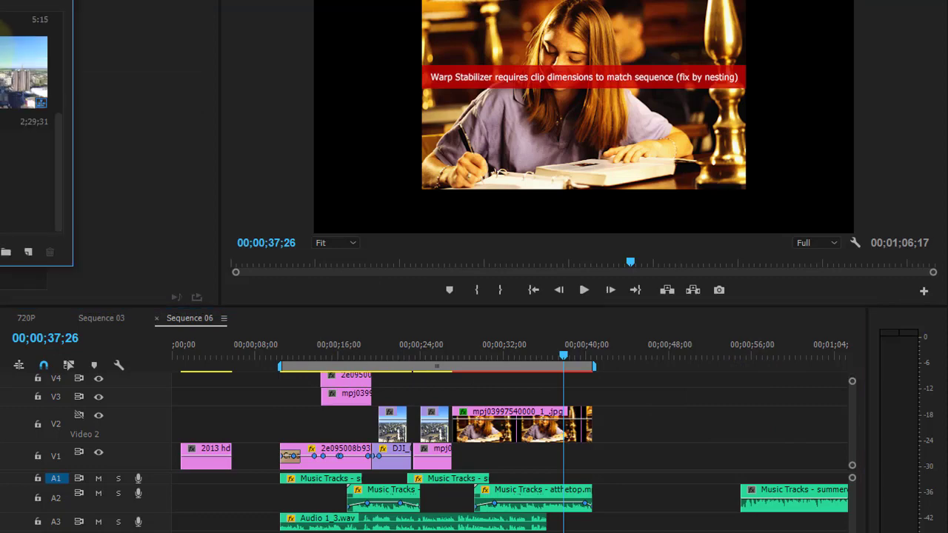
Place DJI_0017.MP4 on V2 near 00;00;48, scrub its aerial footage, then select the mpj clip.
{"action": "left_click_drag", "start_coordinate": [24, 72], "coordinate": [696, 421]}
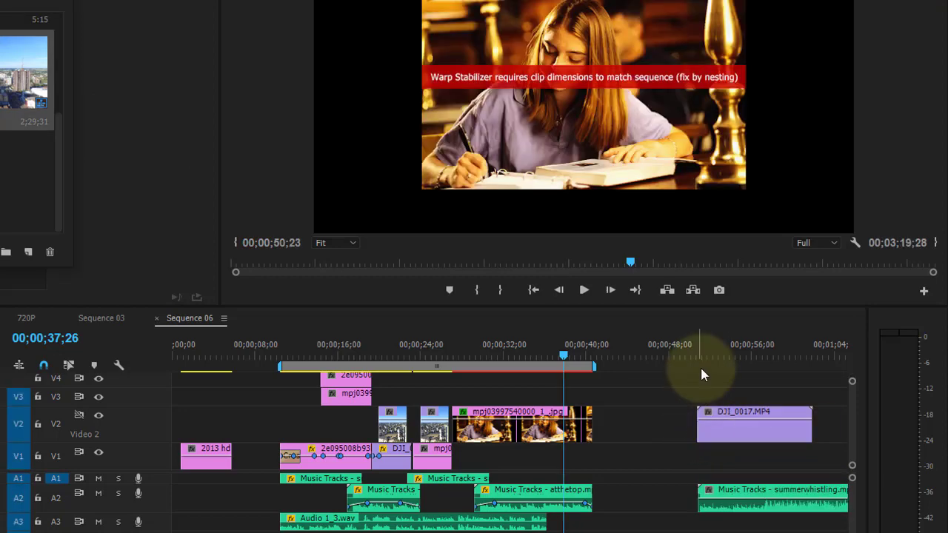
{"action": "left_click", "coordinate": [704, 339]}
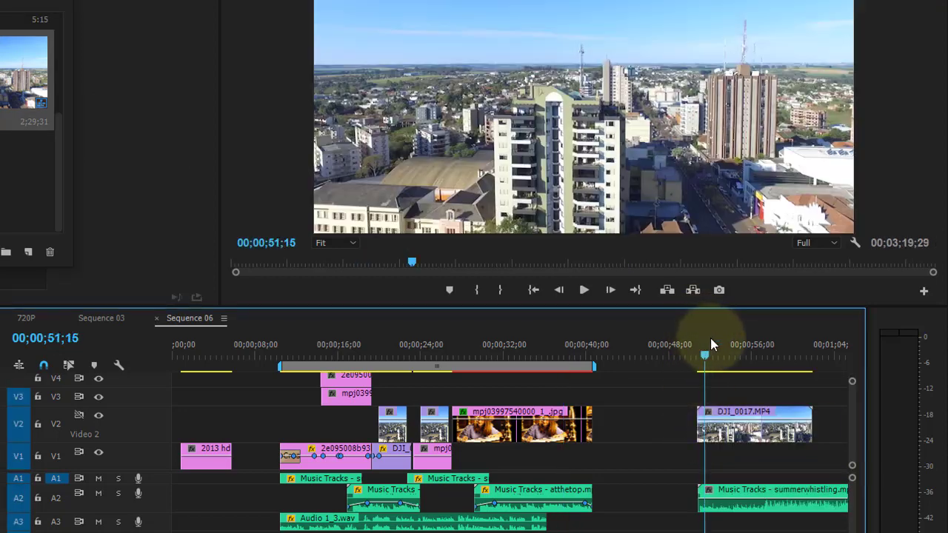
{"action": "left_click_drag", "start_coordinate": [710, 337], "coordinate": [718, 336]}
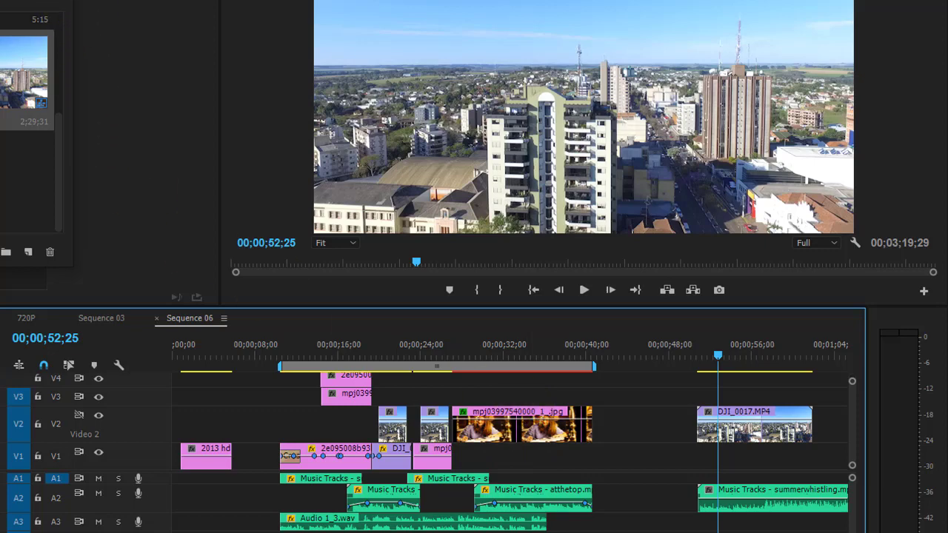
{"action": "left_click", "coordinate": [511, 423]}
Select the mpj photo clip and play the sequence from 00;00;26;20.
{"action": "left_click", "coordinate": [493, 350]}
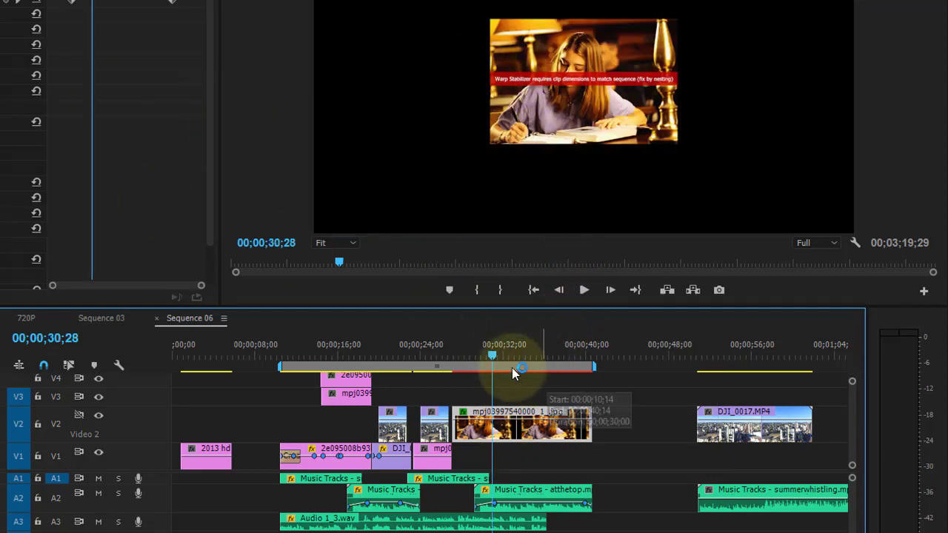
{"action": "left_click", "coordinate": [451, 356]}
{"action": "key", "text": "space"}
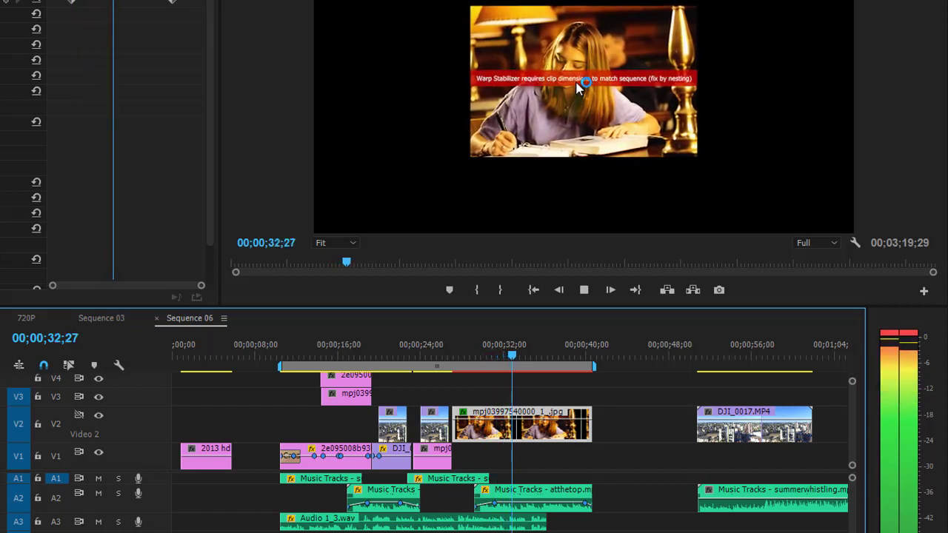
{"action": "key", "text": "space"}
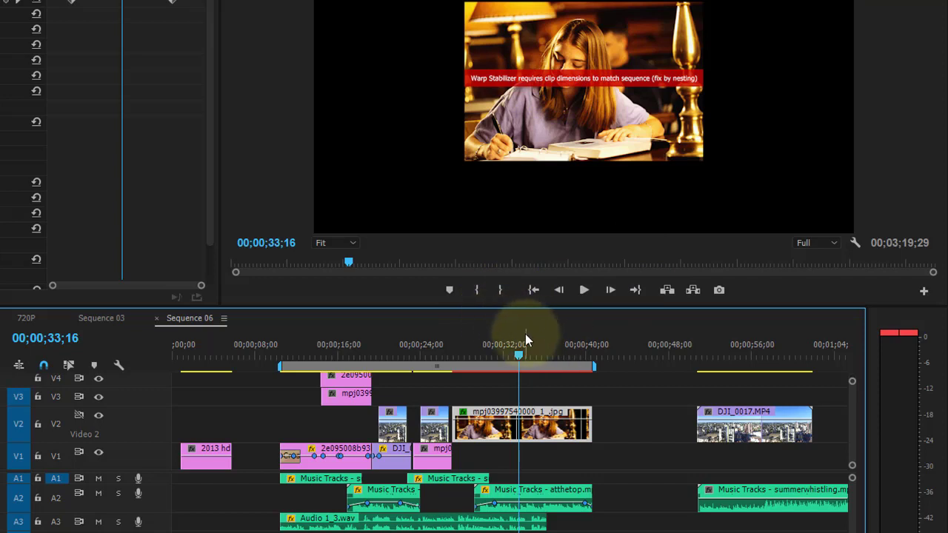
{"action": "key", "text": "space"}
{"action": "key", "text": "space"}
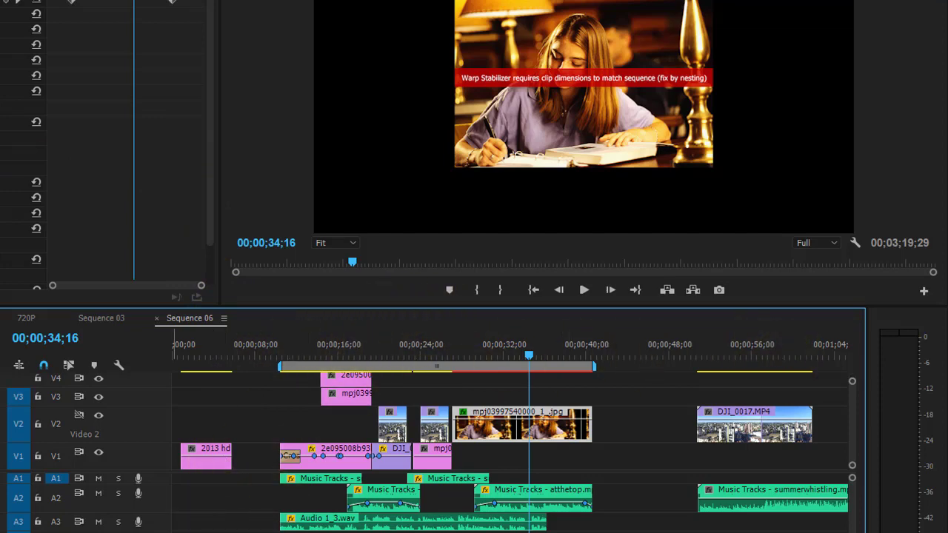
Move summerwhistling.mp3 on A2 to start around 00;01;10, playhead at 00;01;14;00.
{"action": "scroll", "coordinate": [309, 504], "scroll_direction": "down", "scroll_amount": 2}
{"action": "scroll", "coordinate": [309, 503], "scroll_direction": "down", "scroll_amount": 5}
{"action": "scroll", "coordinate": [310, 503], "scroll_direction": "down", "scroll_amount": 4}
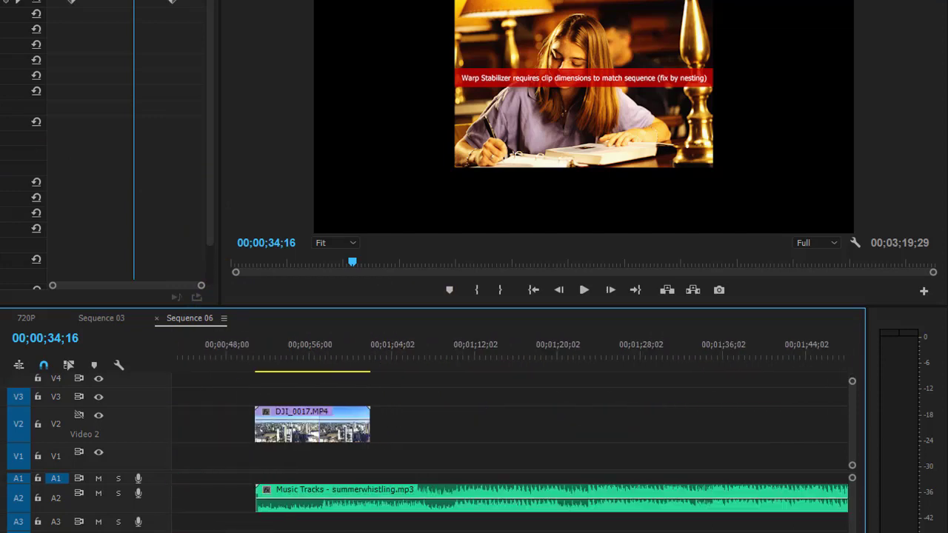
{"action": "left_click_drag", "start_coordinate": [312, 504], "coordinate": [487, 503]}
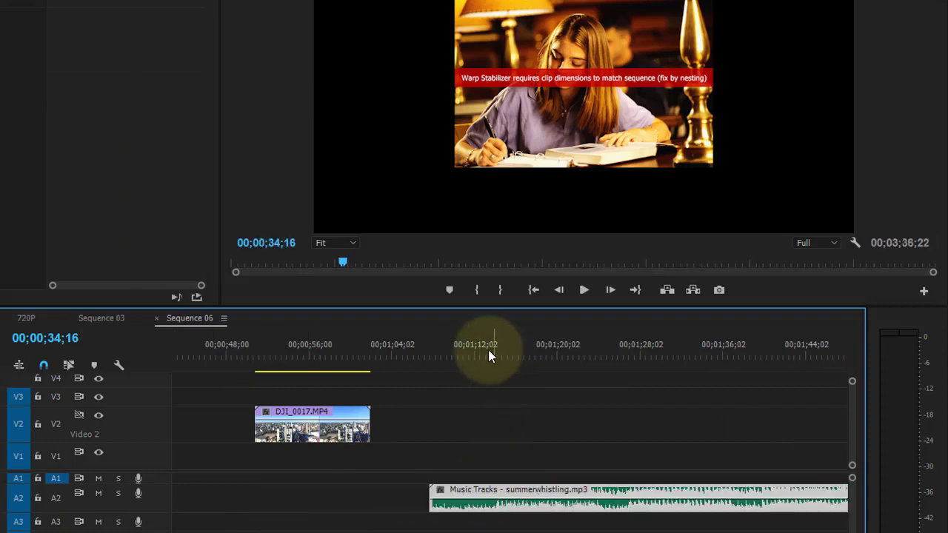
{"action": "left_click_drag", "start_coordinate": [442, 337], "coordinate": [495, 348]}
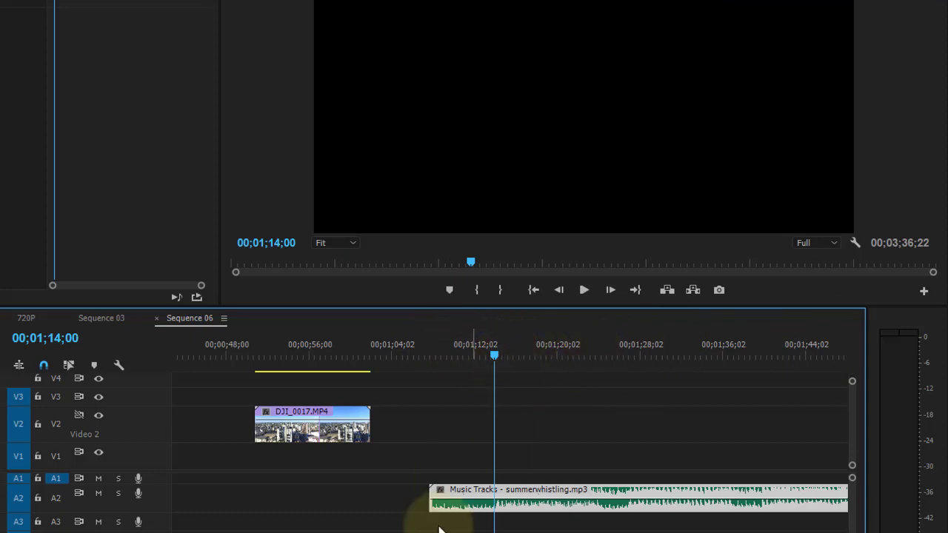
{"action": "scroll", "coordinate": [510, 430], "scroll_direction": "up", "scroll_amount": 5}
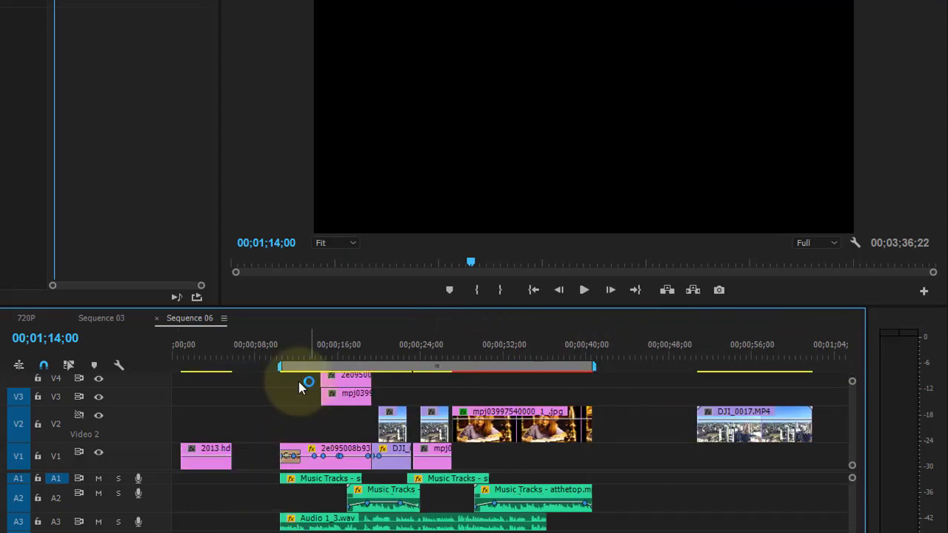
At 00;00;11;16, drag the Lighting Effects light centre from the path onto the tree.
{"action": "left_click", "coordinate": [292, 353]}
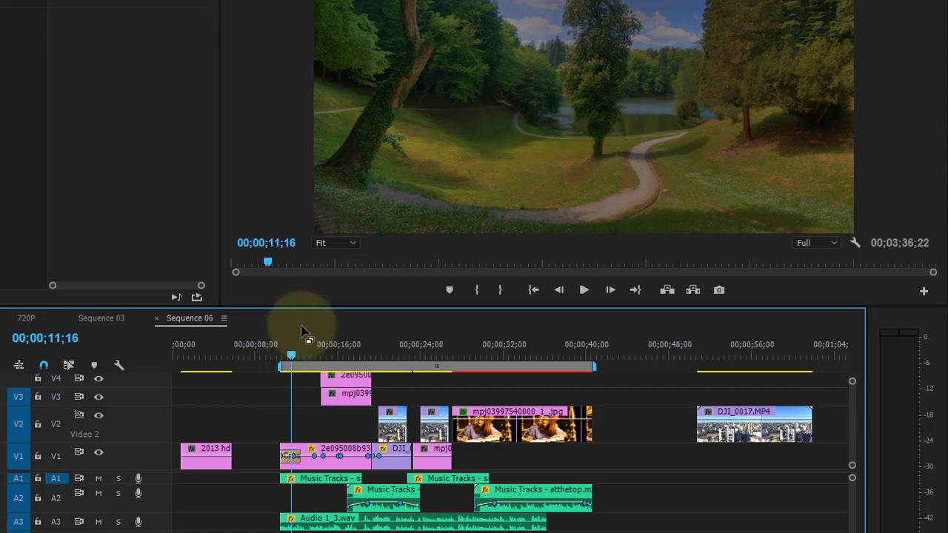
{"action": "left_click", "coordinate": [294, 355]}
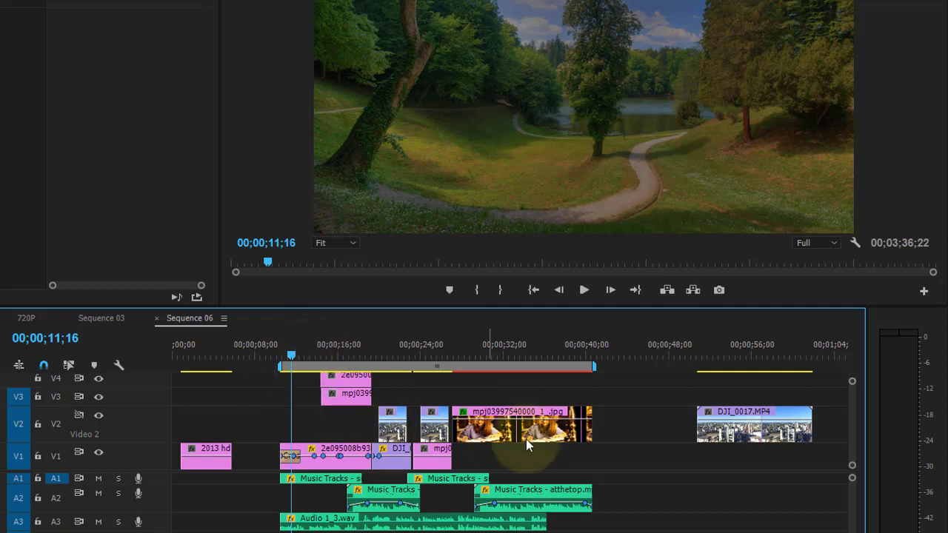
{"action": "left_click", "coordinate": [411, 390]}
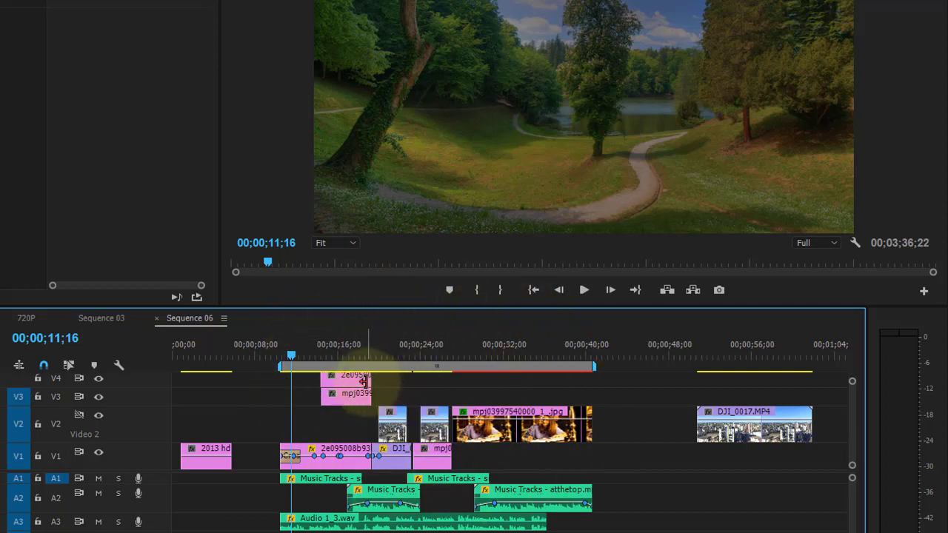
{"action": "left_click", "coordinate": [314, 356]}
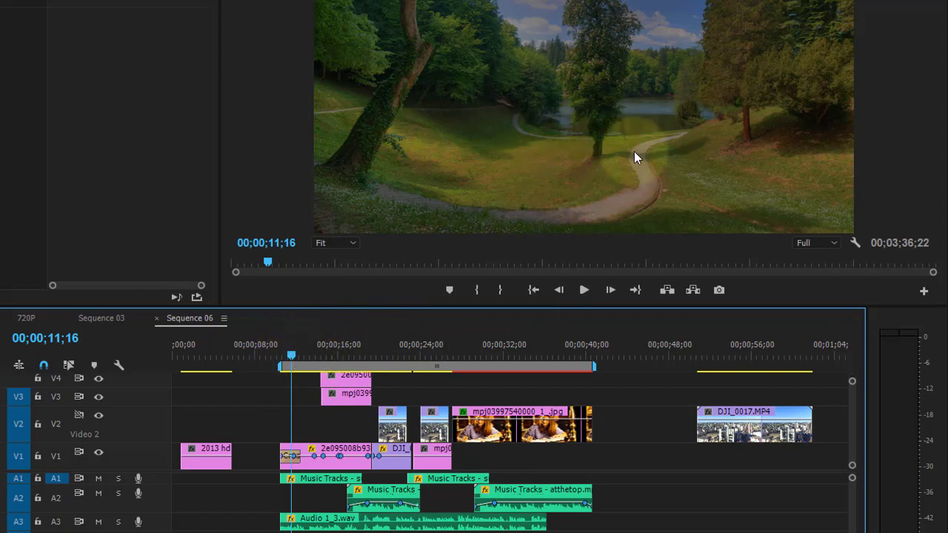
{"action": "left_click", "coordinate": [569, 151]}
{"action": "left_click_drag", "start_coordinate": [568, 149], "coordinate": [579, 114]}
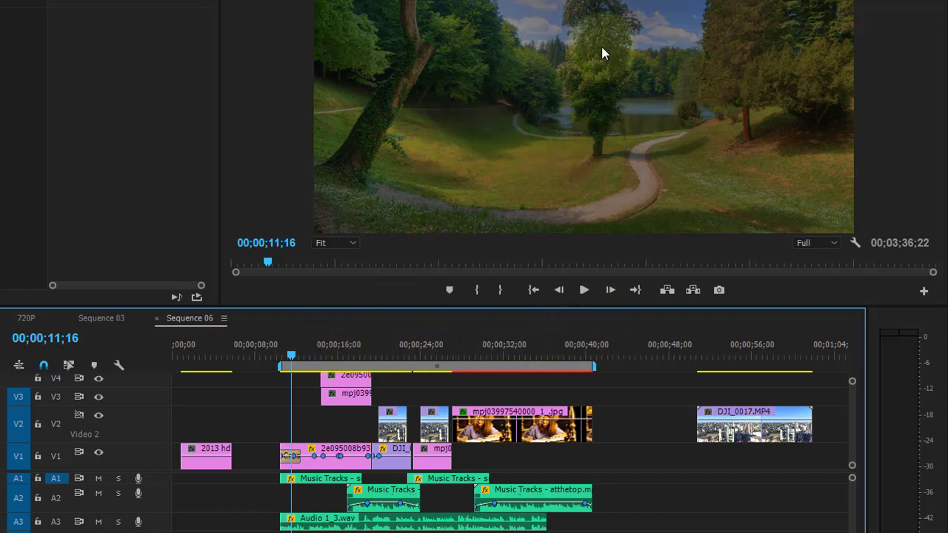
Play the sequence to preview the relocated lighting.
{"action": "key", "text": "space"}
{"action": "key", "text": "space"}
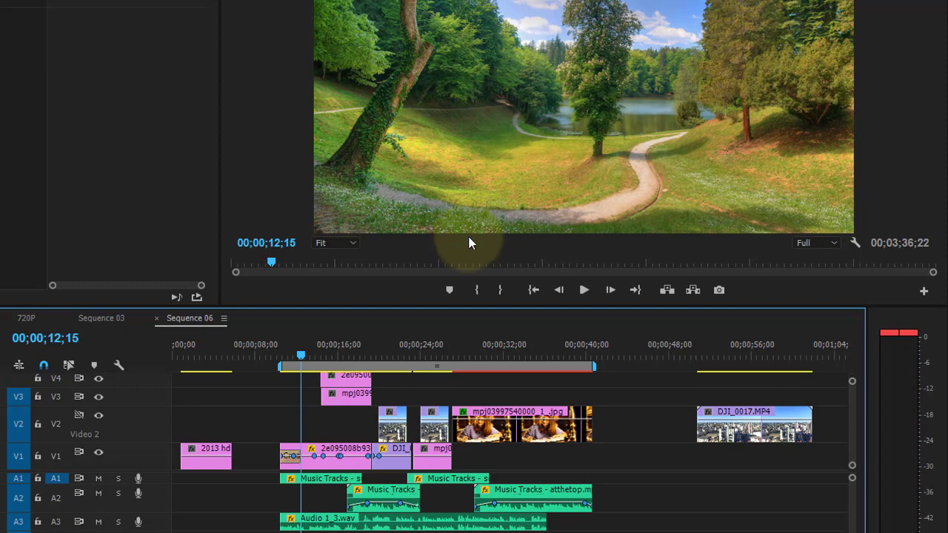
{"action": "left_click", "coordinate": [600, 56]}
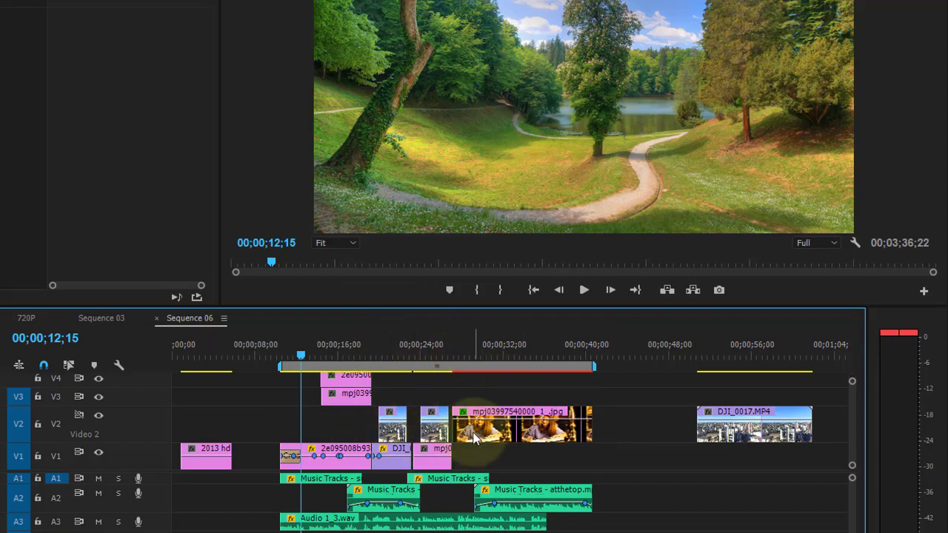
{"action": "key", "text": "space"}
{"action": "key", "text": "space"}
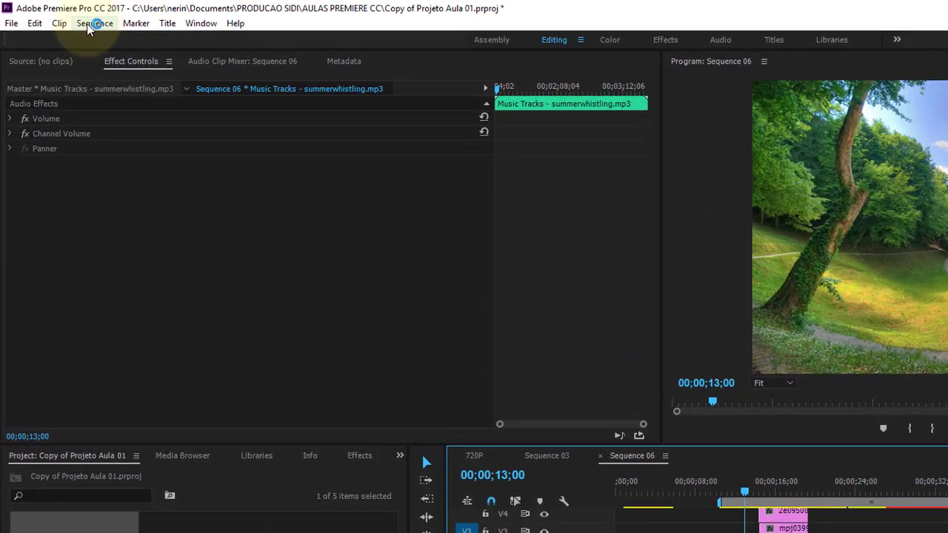
Run Sequence > Render Entire Work Area, viewing Render Details while all 400 frames render.
{"action": "left_click", "coordinate": [80, 22]}
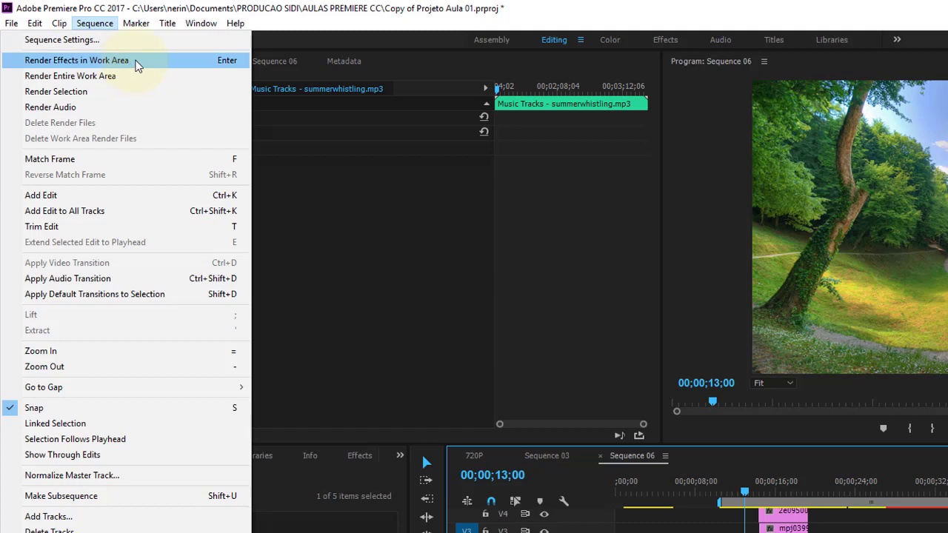
{"action": "left_click", "coordinate": [739, 490]}
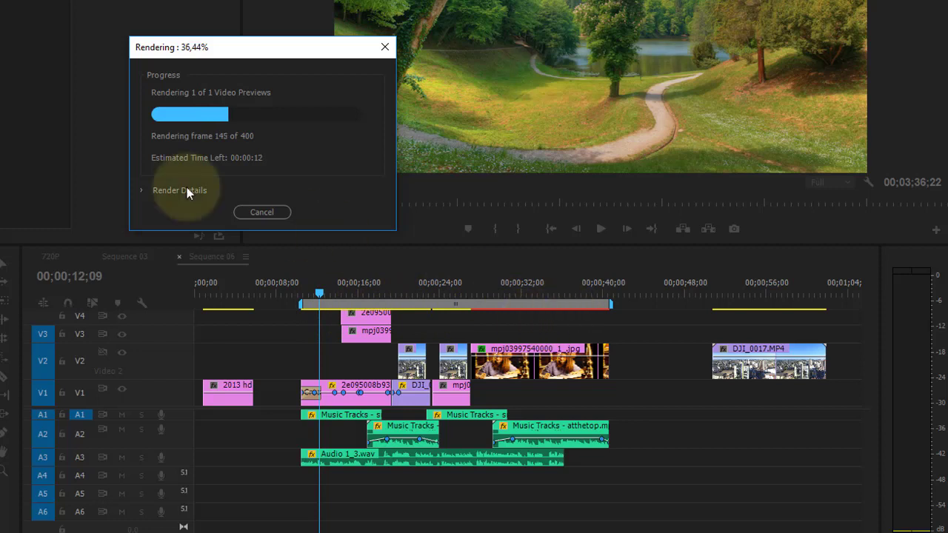
{"action": "left_click", "coordinate": [141, 191]}
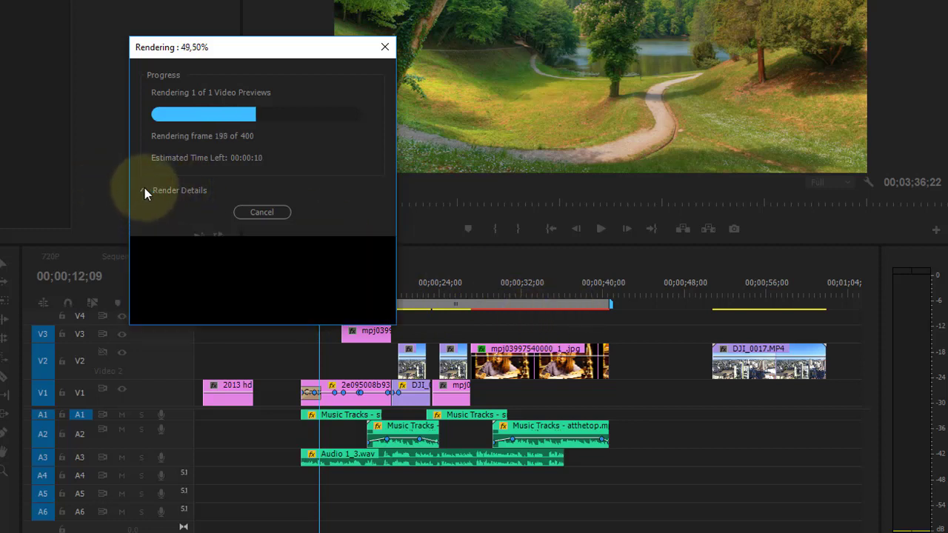
{"action": "left_click", "coordinate": [142, 191]}
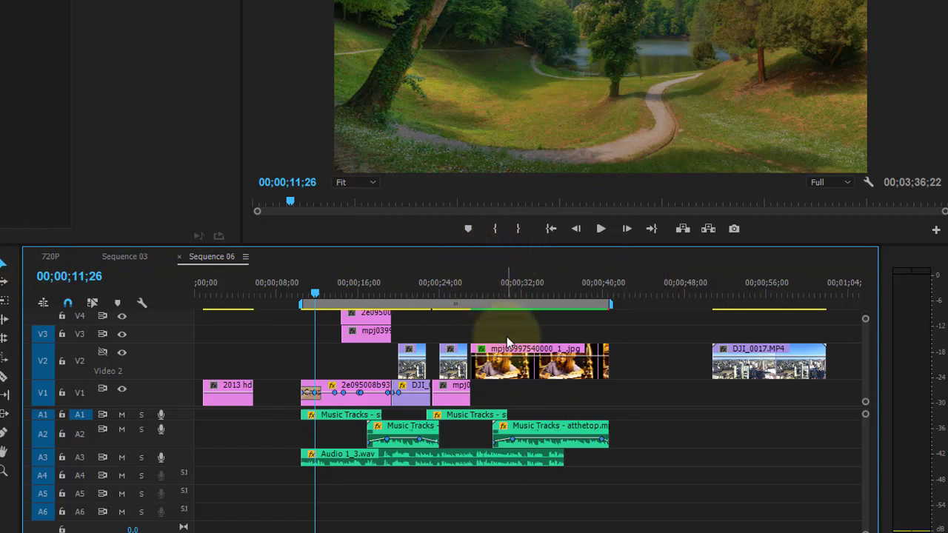
{"action": "left_click", "coordinate": [534, 342]}
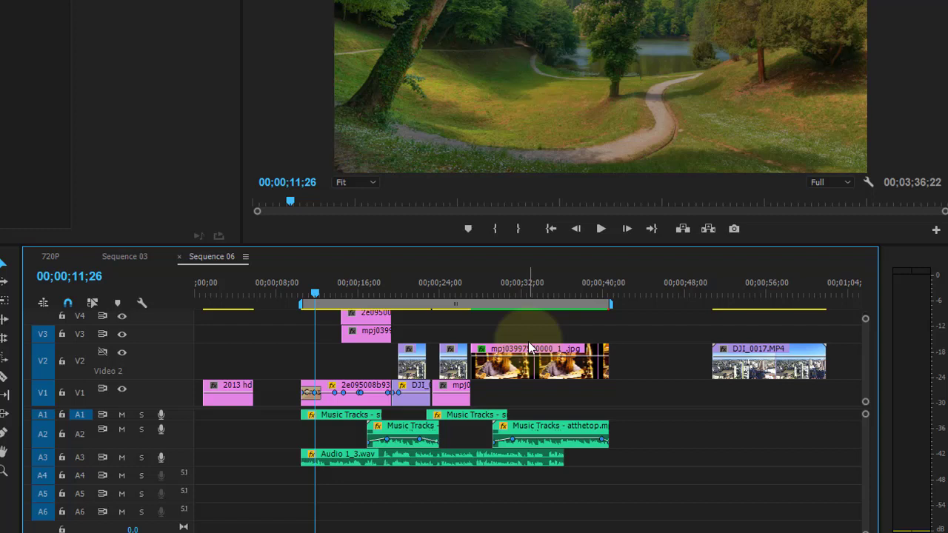
{"action": "left_click", "coordinate": [311, 317]}
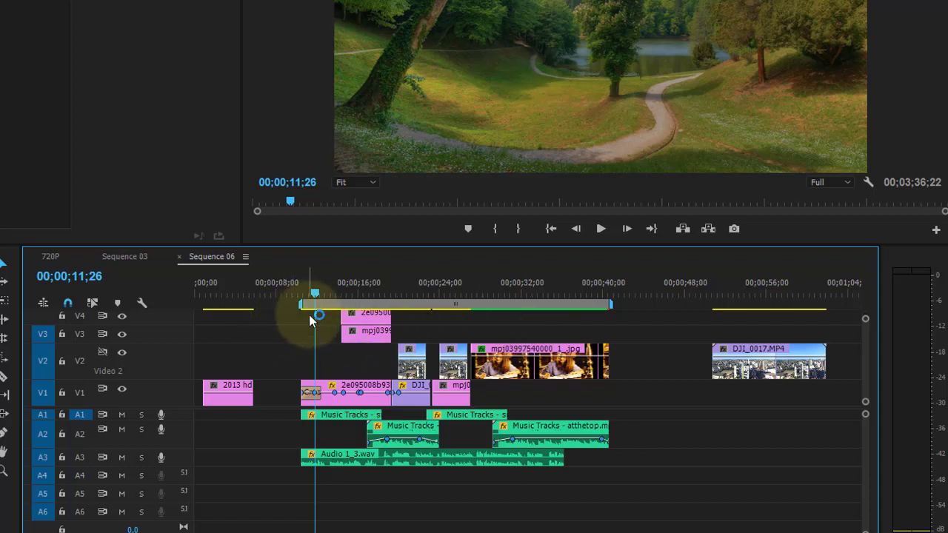
{"action": "left_click", "coordinate": [473, 305]}
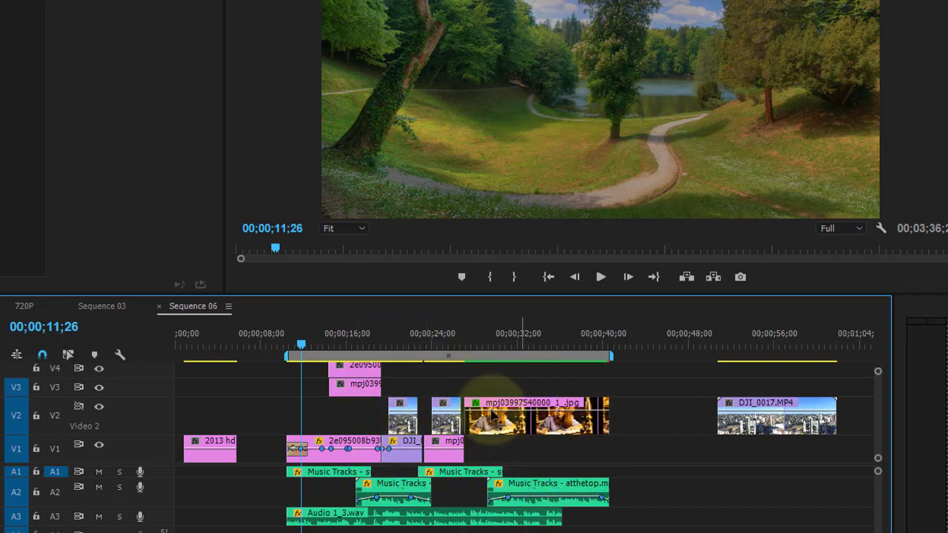
{"action": "left_click", "coordinate": [413, 444]}
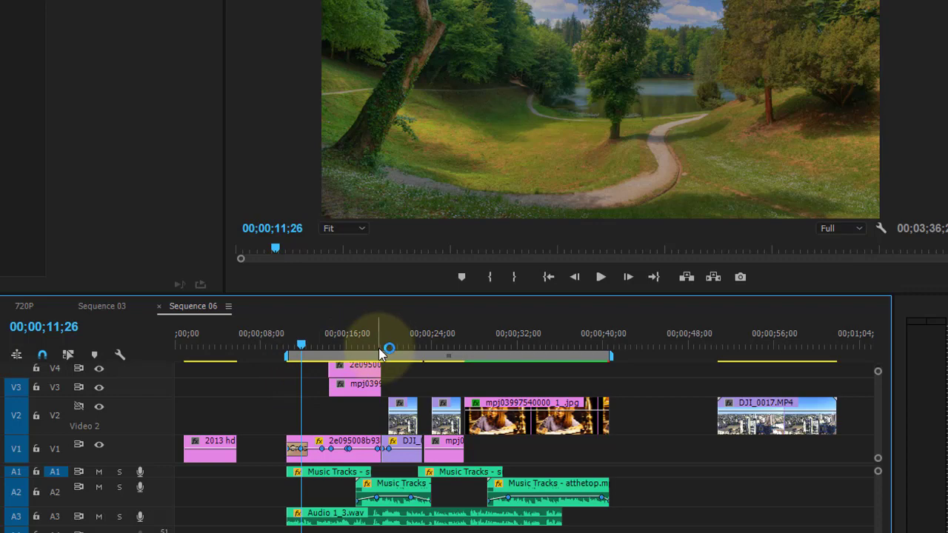
Play through the rendered work area, stopping at 32;09.
{"action": "key", "text": "space"}
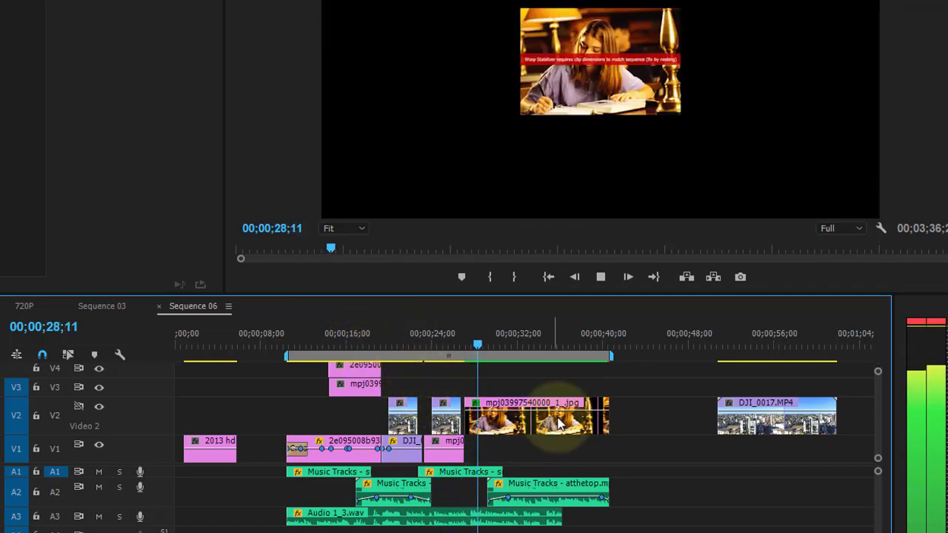
{"action": "key", "text": "space"}
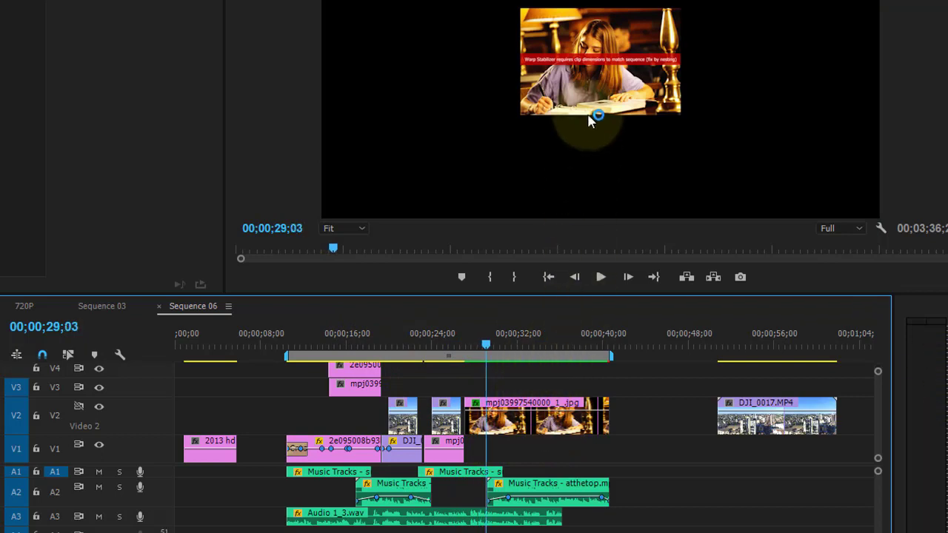
{"action": "key", "text": "space"}
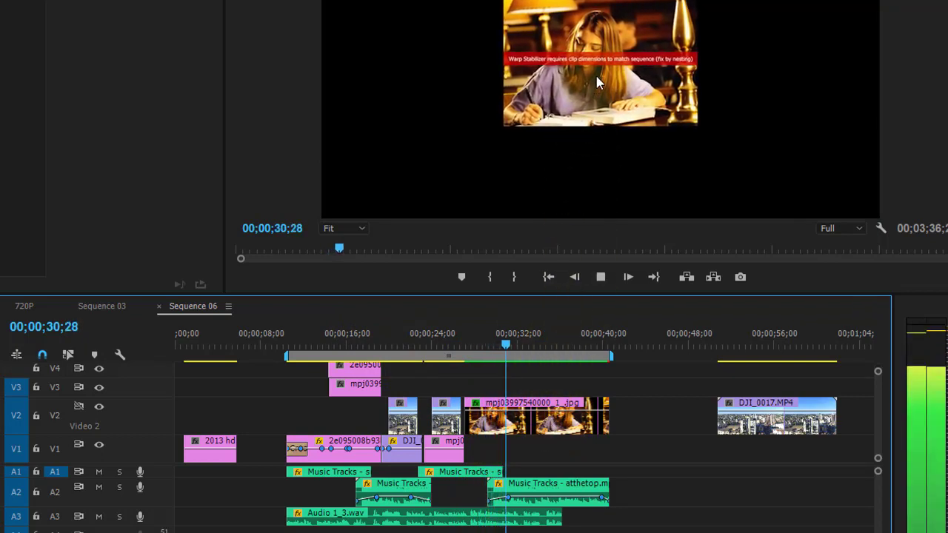
{"action": "key", "text": "space"}
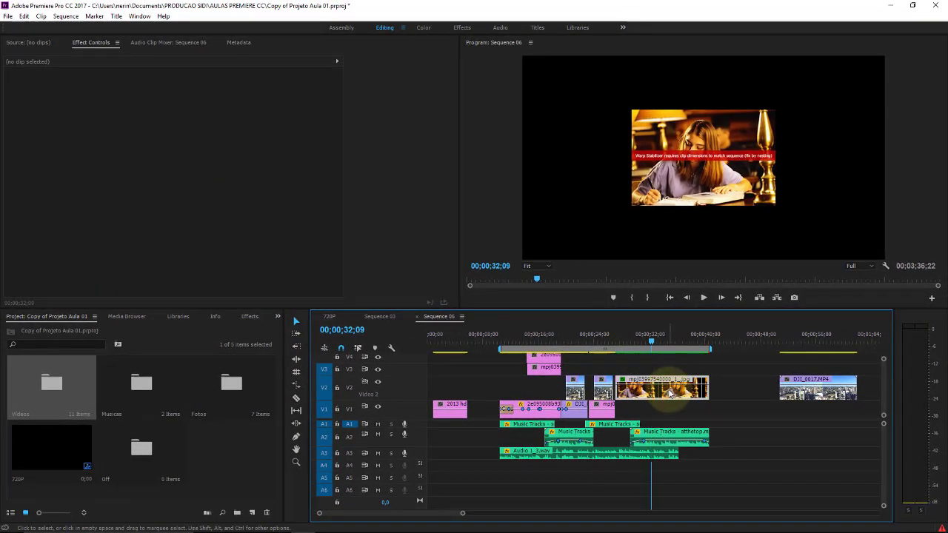
{"action": "left_click", "coordinate": [669, 393]}
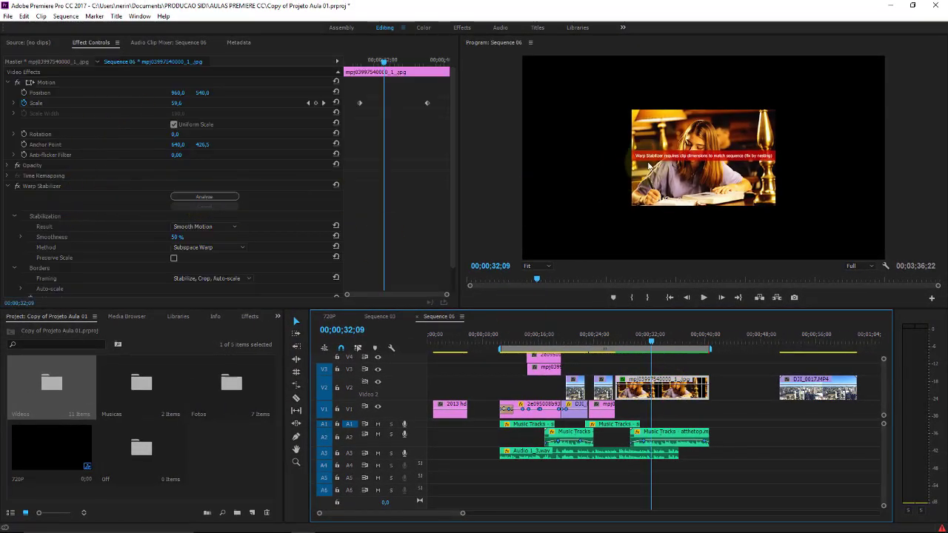
{"action": "key", "text": "space"}
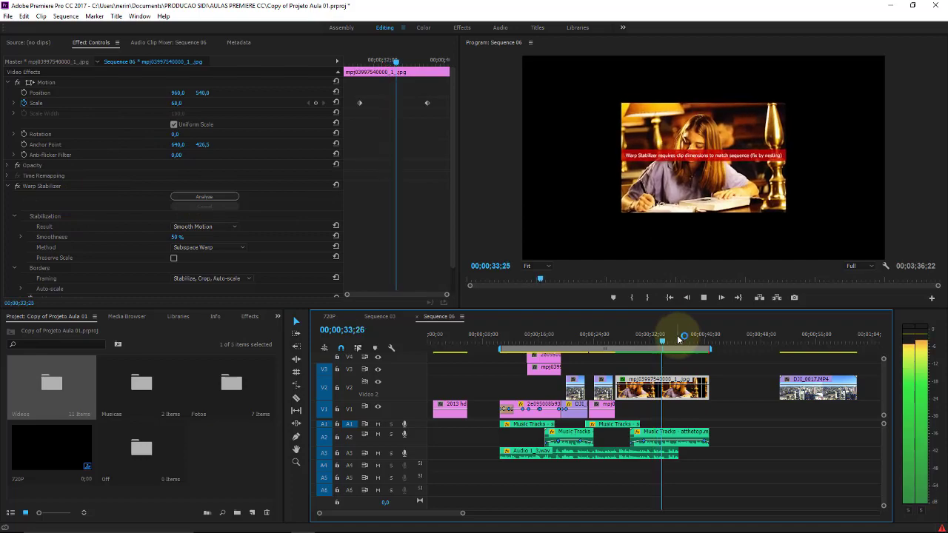
{"action": "key", "text": "space"}
{"action": "key", "text": "space"}
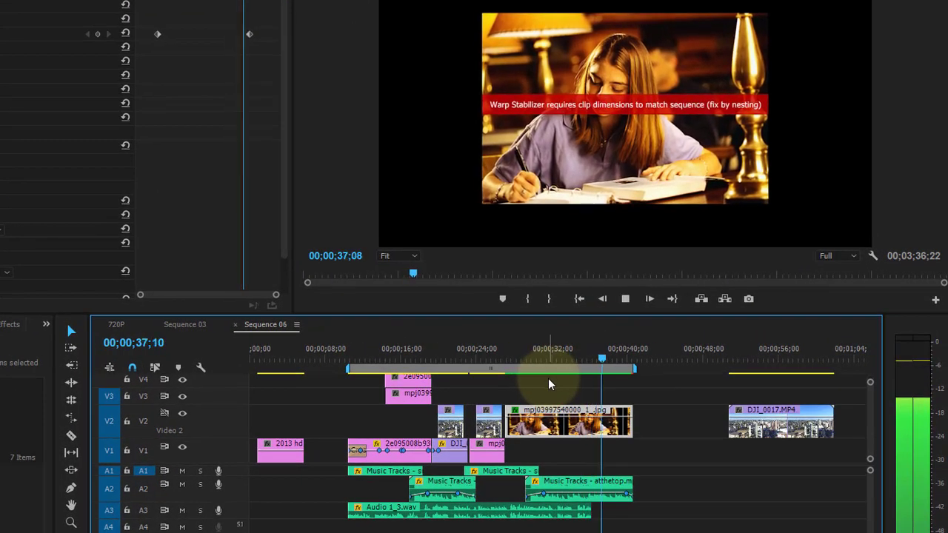
{"action": "key", "text": "space"}
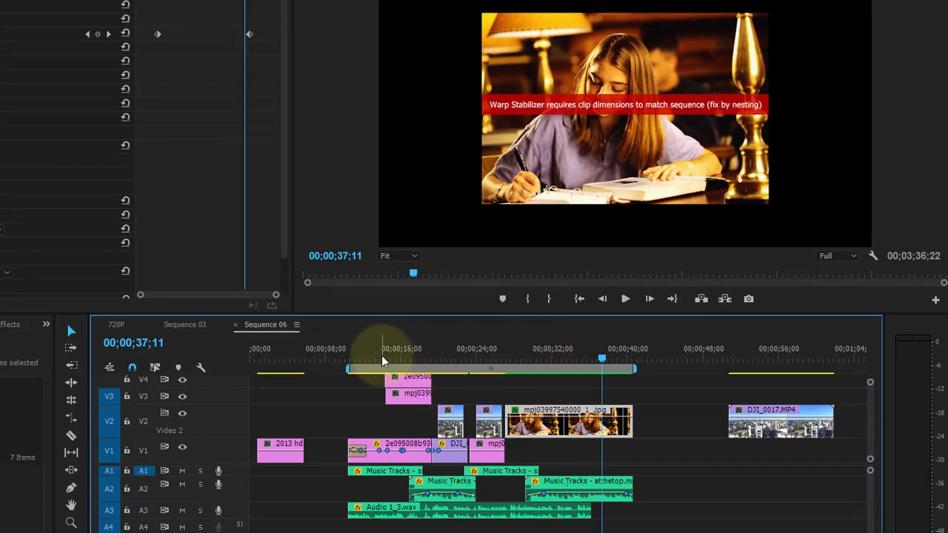
{"action": "left_click", "coordinate": [382, 358]}
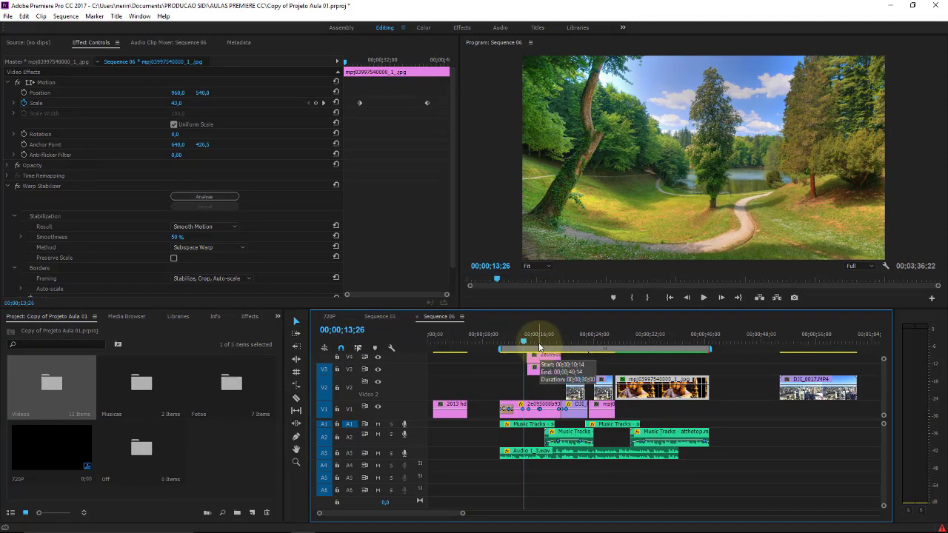
Play from 13;26 and bring up the Sequence menu.
{"action": "key", "text": "space"}
{"action": "key", "text": "space"}
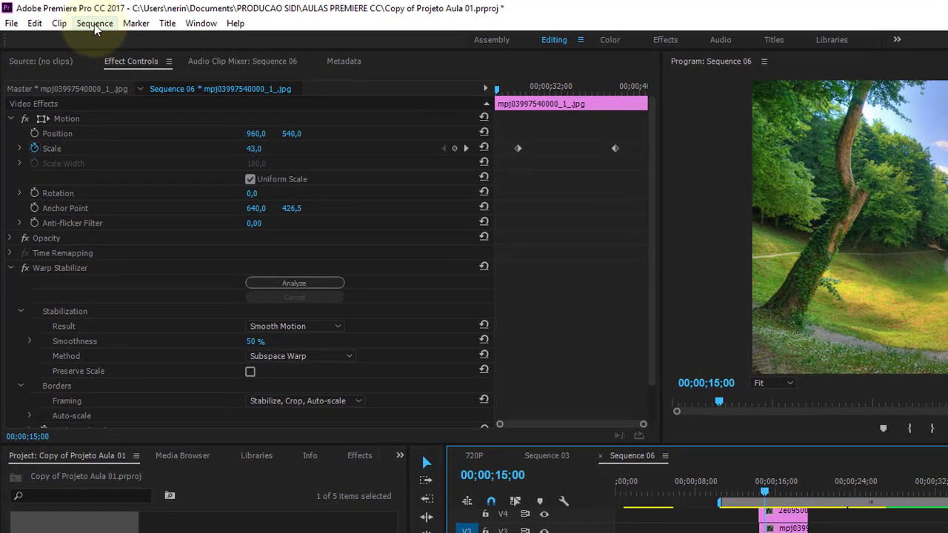
{"action": "left_click", "coordinate": [95, 24]}
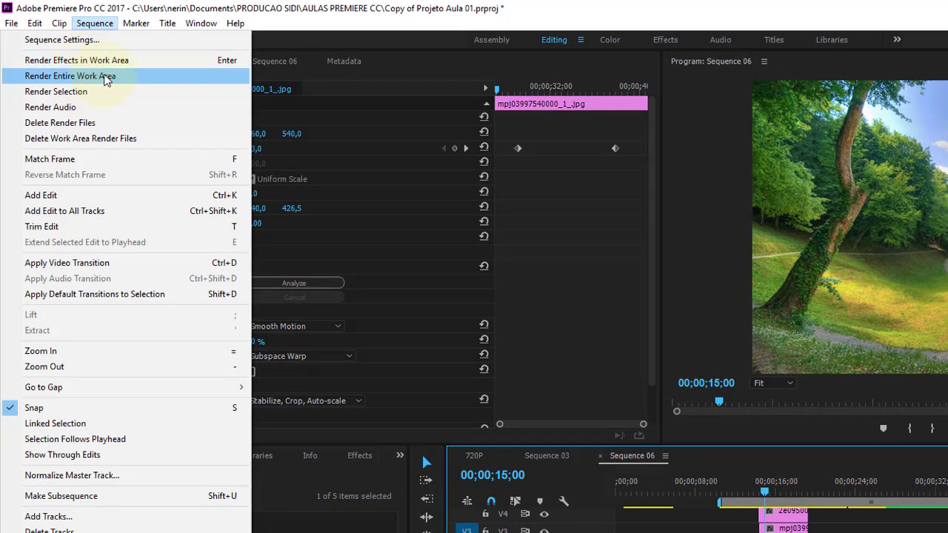
Render Entire Work Area to rebuild the 9 video previews, then stop preview playback.
{"action": "left_click", "coordinate": [105, 80]}
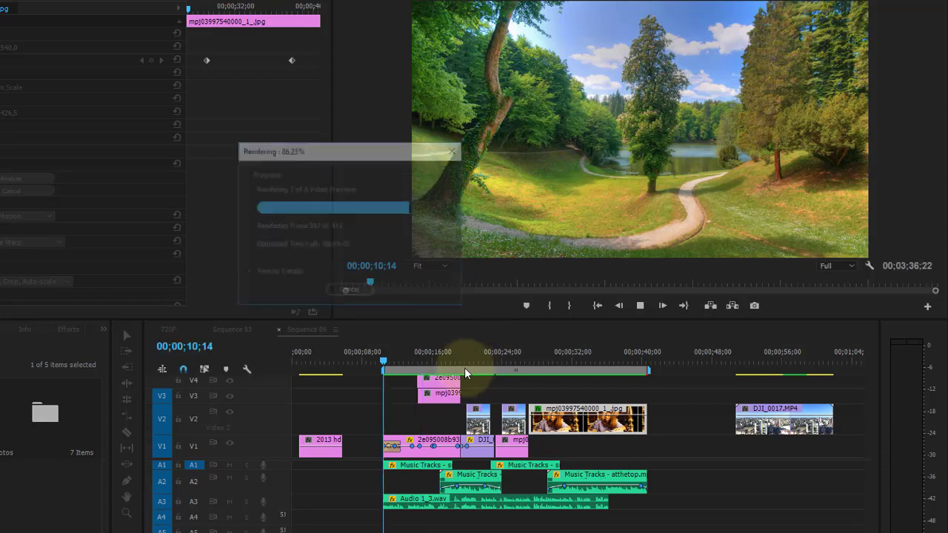
{"action": "key", "text": "space"}
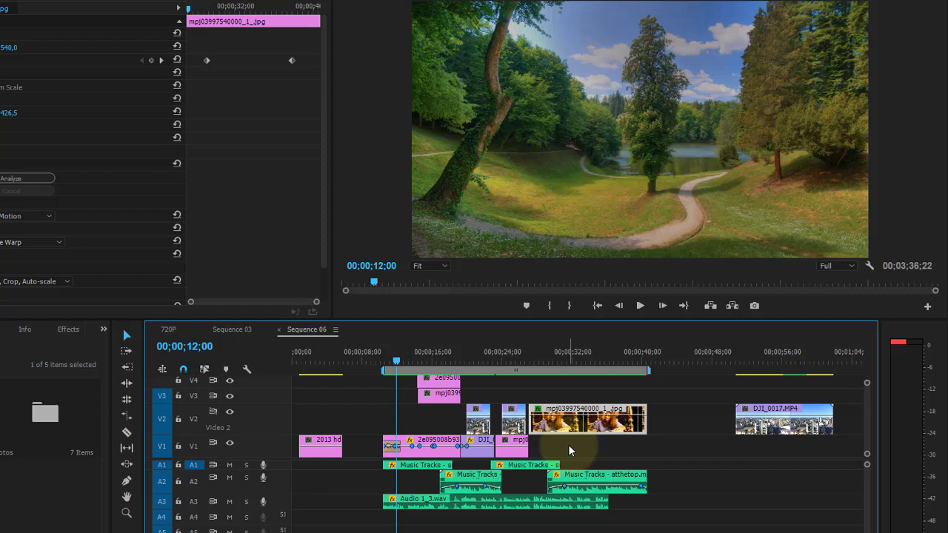
Play from 00;00;12;00, then select the V4 landscape clip at 00;00;14;26.
{"action": "key", "text": "space"}
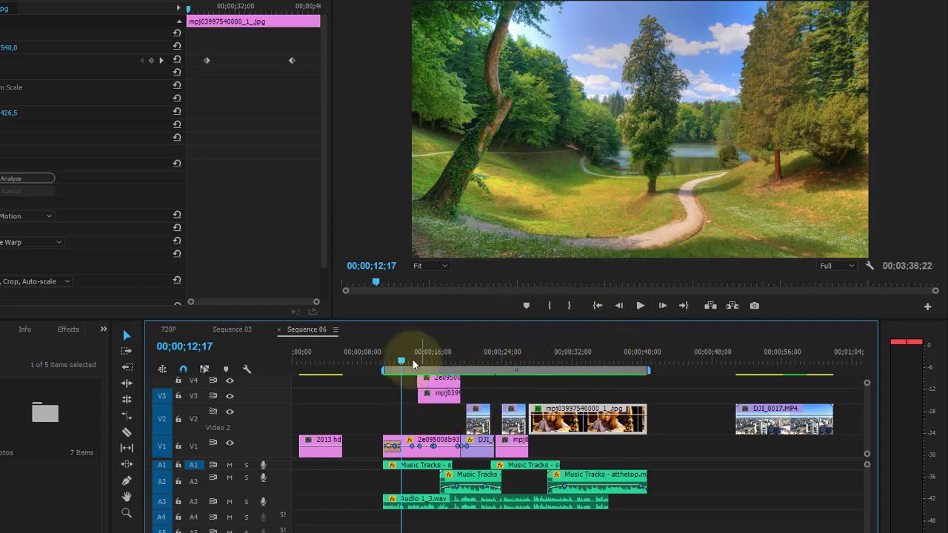
{"action": "left_click", "coordinate": [422, 361]}
{"action": "left_click", "coordinate": [438, 379]}
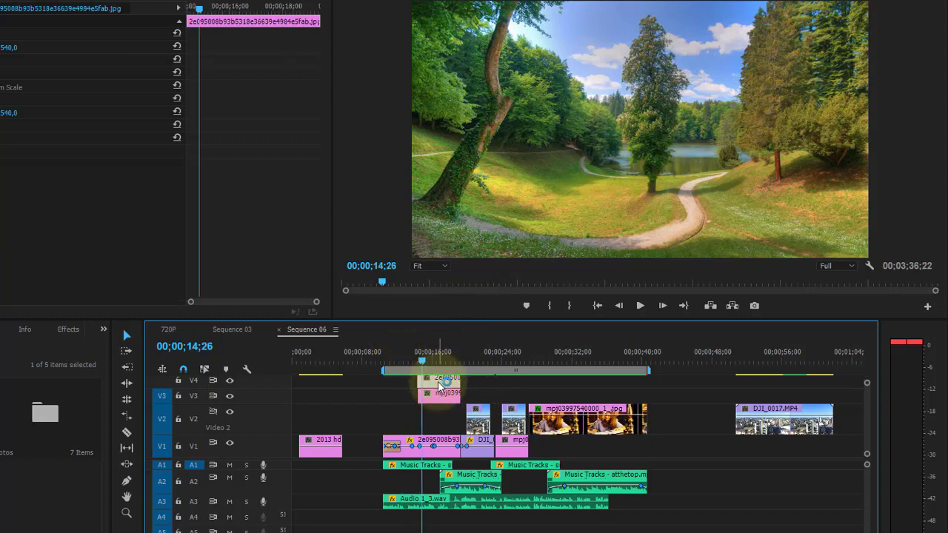
Delete the selected V4 landscape clip, then undo the deletion.
{"action": "key", "text": "equal"}
{"action": "key", "text": "equal"}
{"action": "key", "text": "equal"}
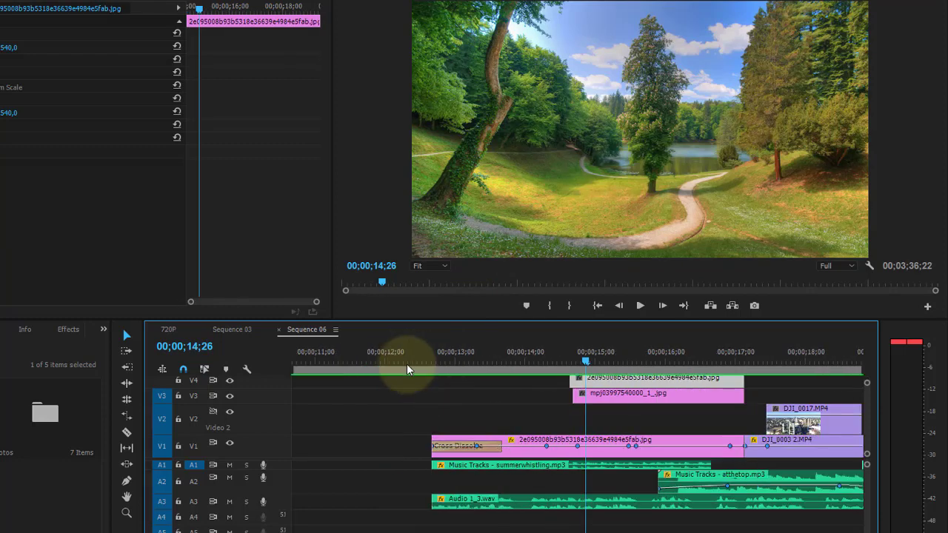
{"action": "key", "text": "Delete"}
{"action": "key", "text": "minus"}
{"action": "key", "text": "minus"}
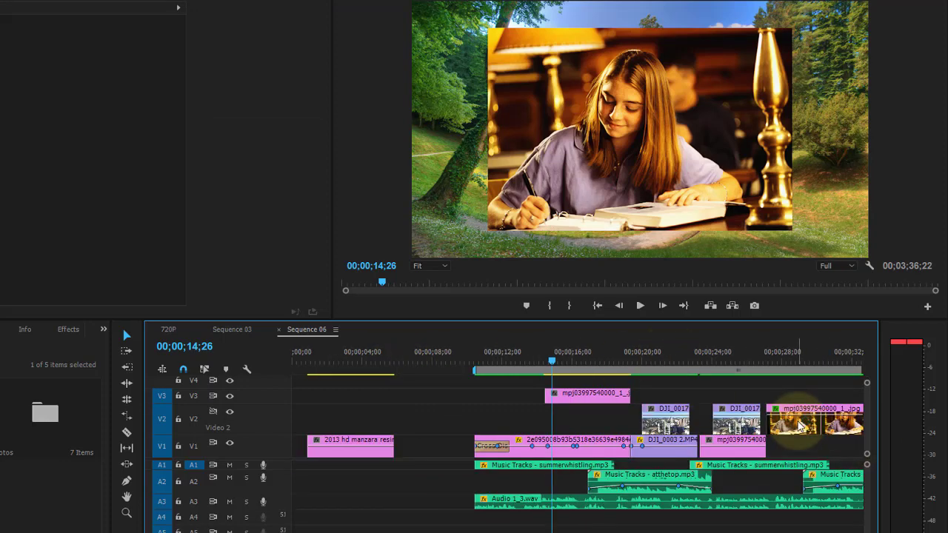
{"action": "key", "text": "ctrl+z"}
Trim the V4 clip's start 3 frames later so it begins at 00;00;14;15.
{"action": "scroll", "coordinate": [540, 394], "scroll_direction": "up", "scroll_amount": 3}
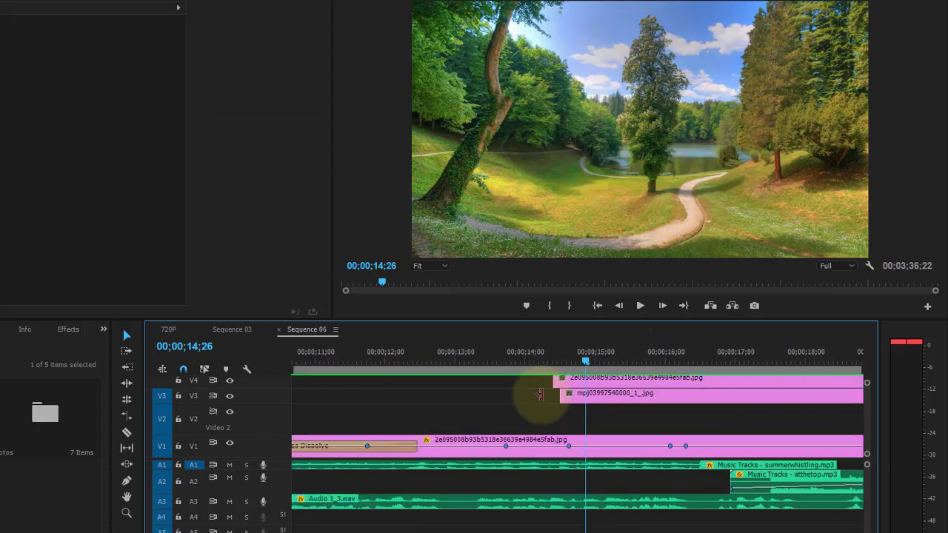
{"action": "scroll", "coordinate": [539, 394], "scroll_direction": "up", "scroll_amount": 1}
{"action": "left_click_drag", "start_coordinate": [522, 379], "coordinate": [534, 377]}
{"action": "left_click", "coordinate": [536, 361]}
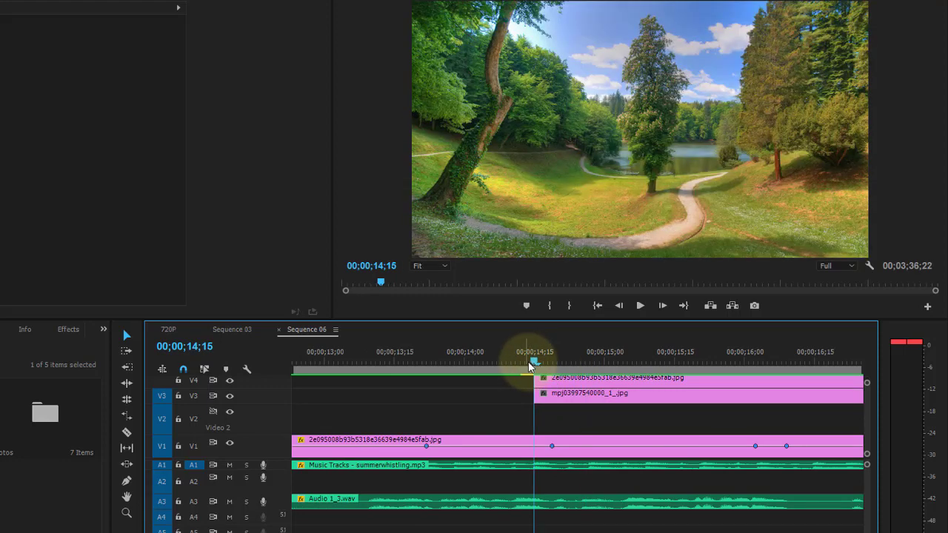
Fit the whole Sequence 06 in the timeline and make the video tracks taller again.
{"action": "key", "text": "ctrl+minus"}
{"action": "key", "text": "ctrl+minus"}
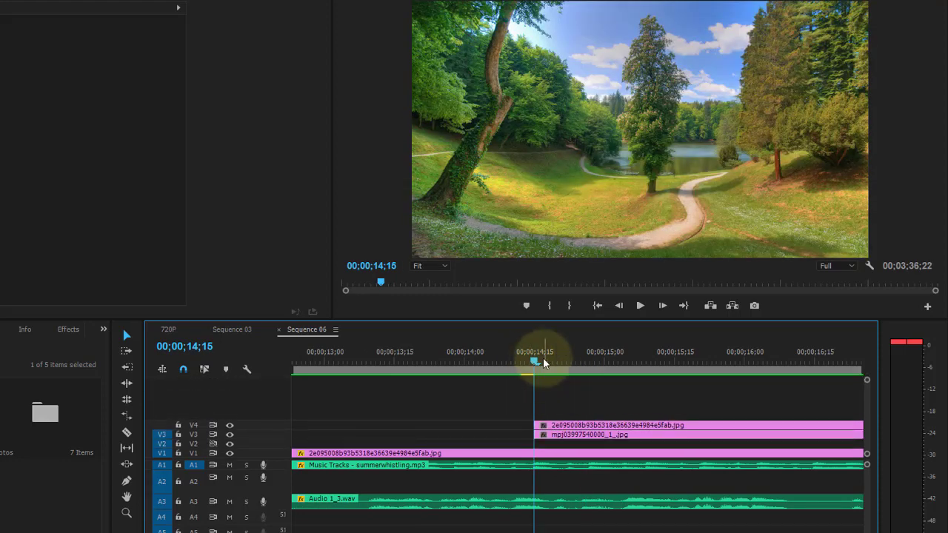
{"action": "key", "text": "backslash"}
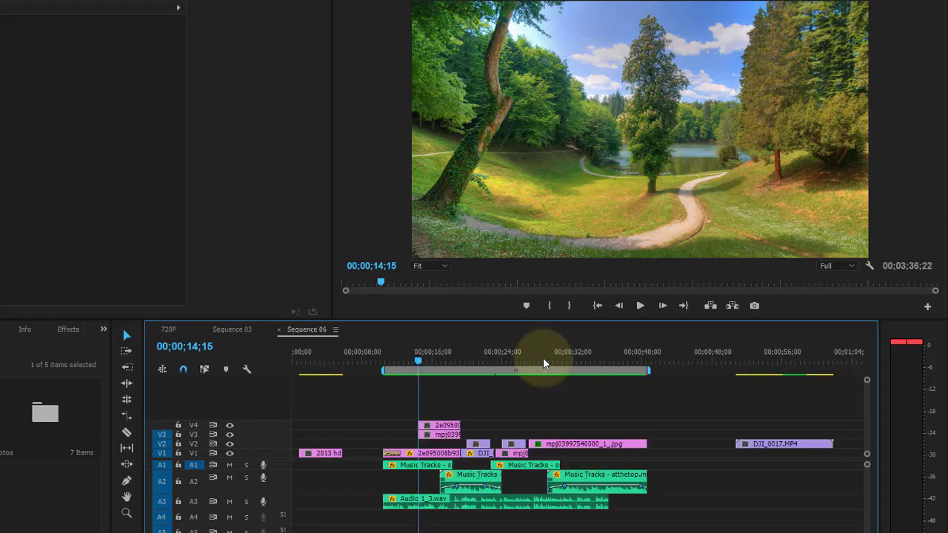
{"action": "key", "text": "ctrl+equal"}
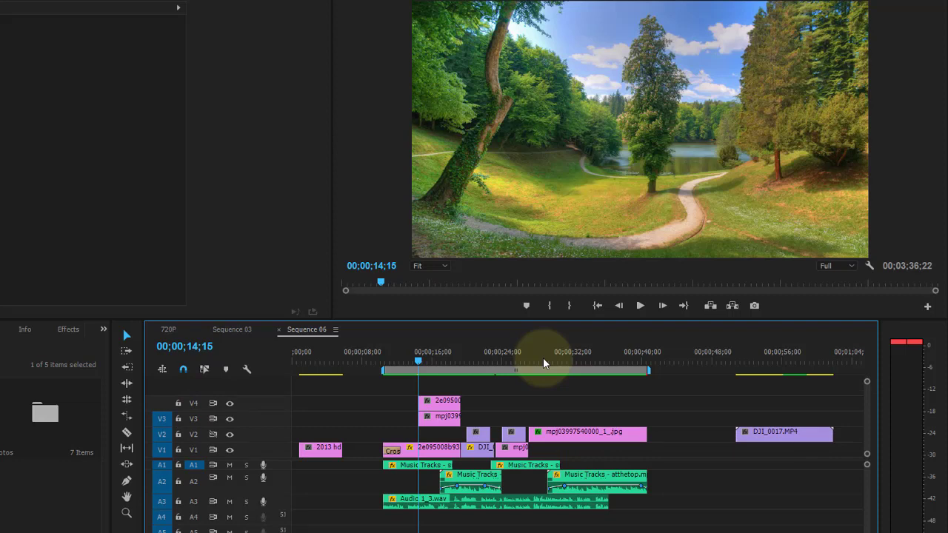
Play from the work area start, render the work area, and stop at 00;00;11;26.
{"action": "key", "text": "ctrl+shift+space"}
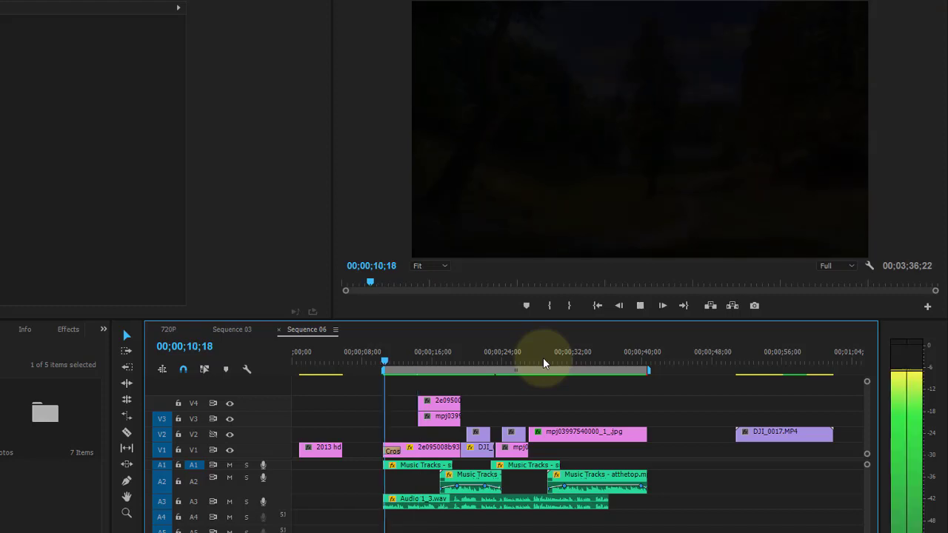
{"action": "key", "text": "ctrl+shift+space"}
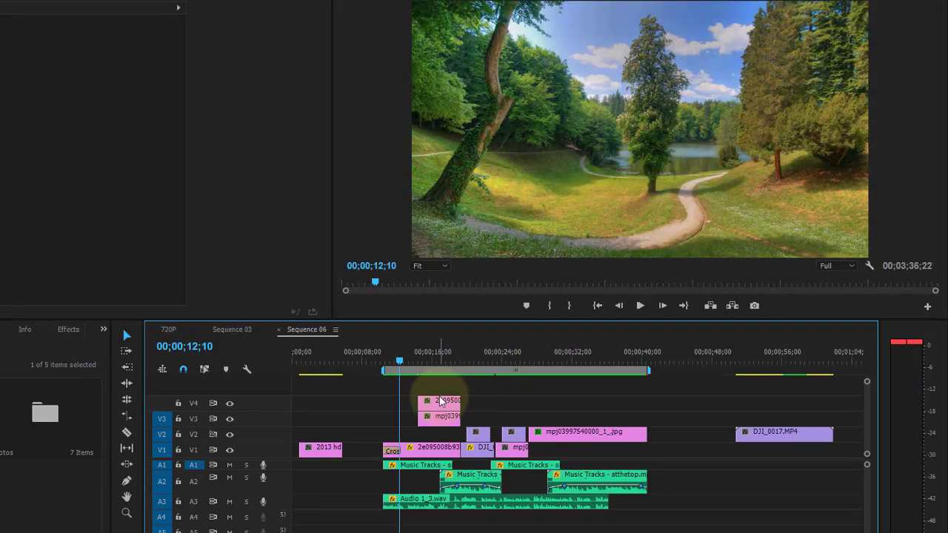
{"action": "key", "text": "space"}
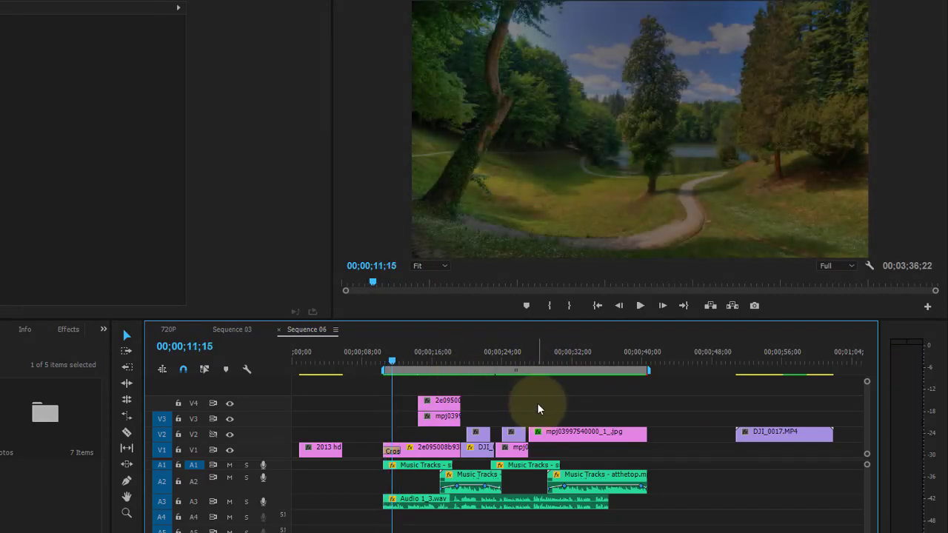
{"action": "key", "text": "equal"}
{"action": "key", "text": "equal"}
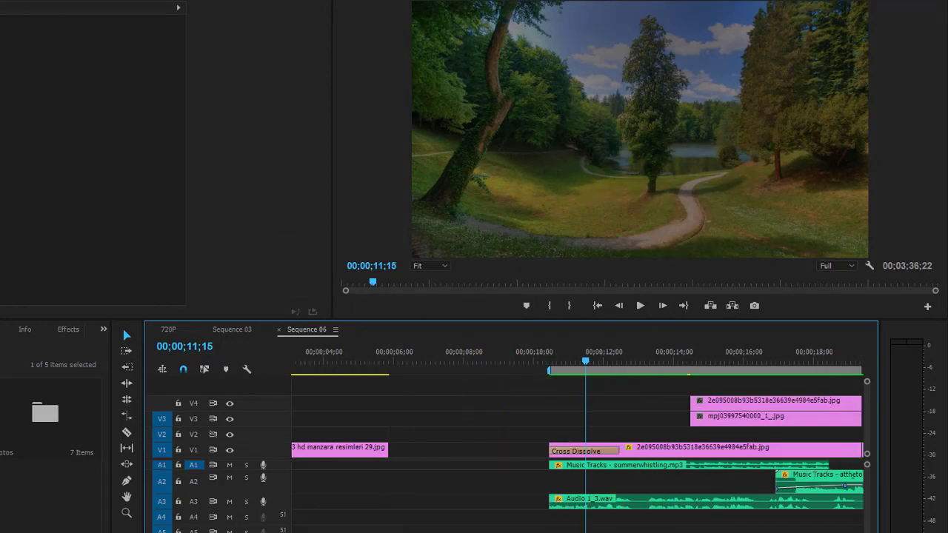
{"action": "key", "text": "Return"}
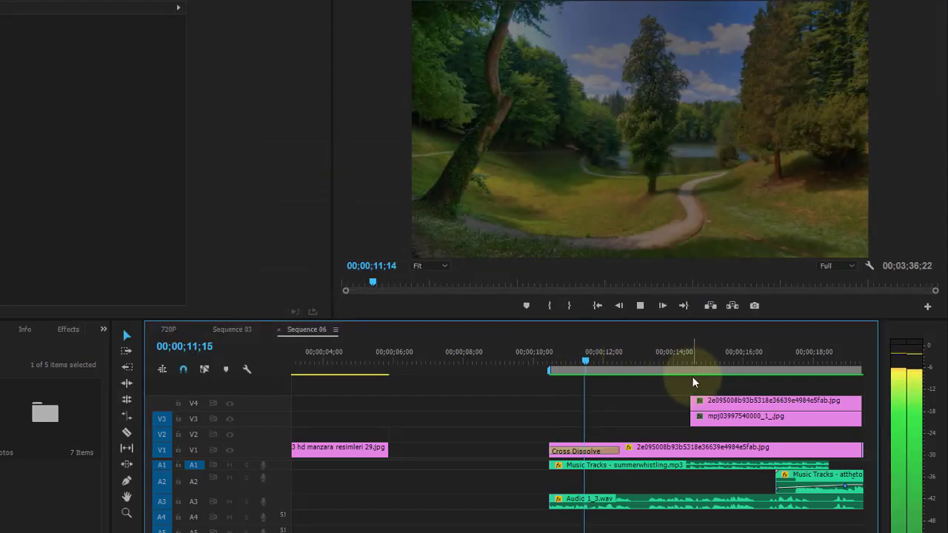
{"action": "key", "text": "space"}
Zoom the timeline out, play the sequence, and readjust the timeline zoom.
{"action": "key", "text": "minus"}
{"action": "key", "text": "minus"}
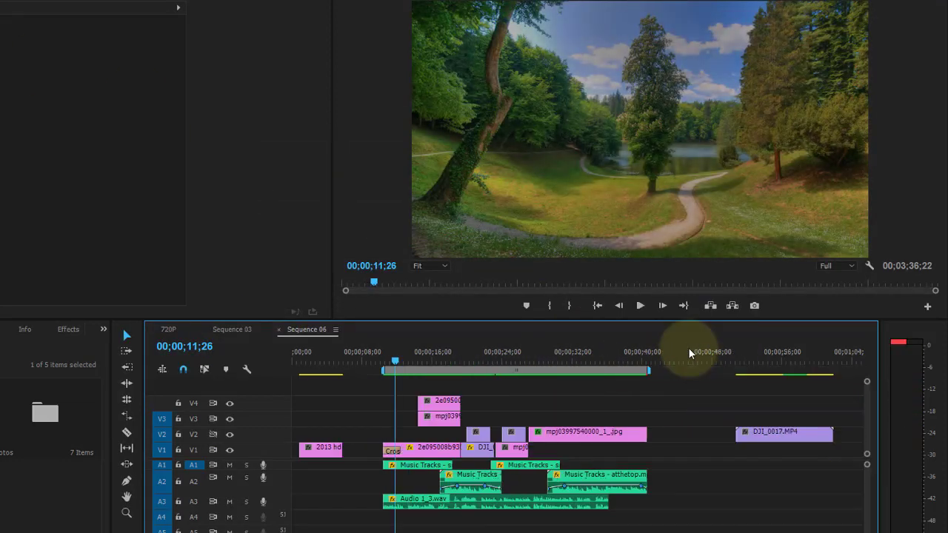
{"action": "key", "text": "space"}
{"action": "key", "text": "space"}
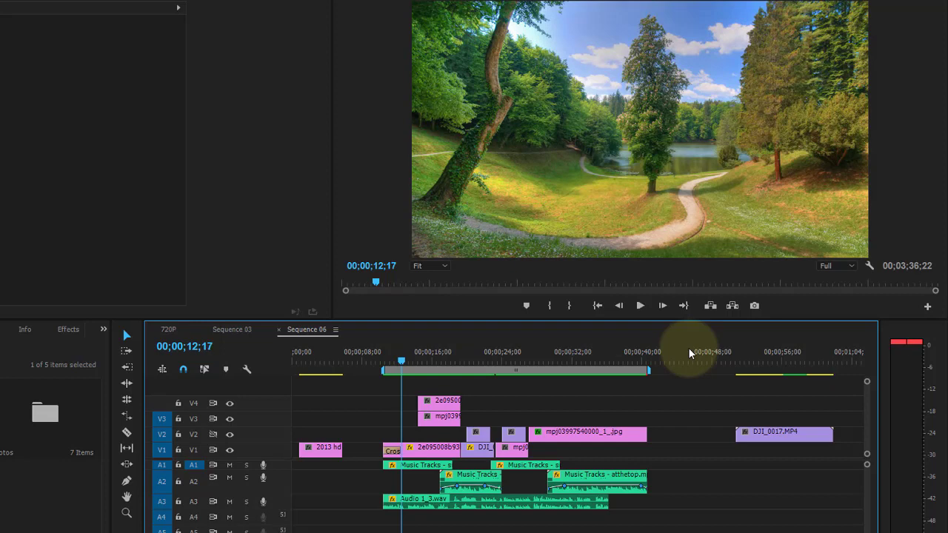
{"action": "key", "text": "equal"}
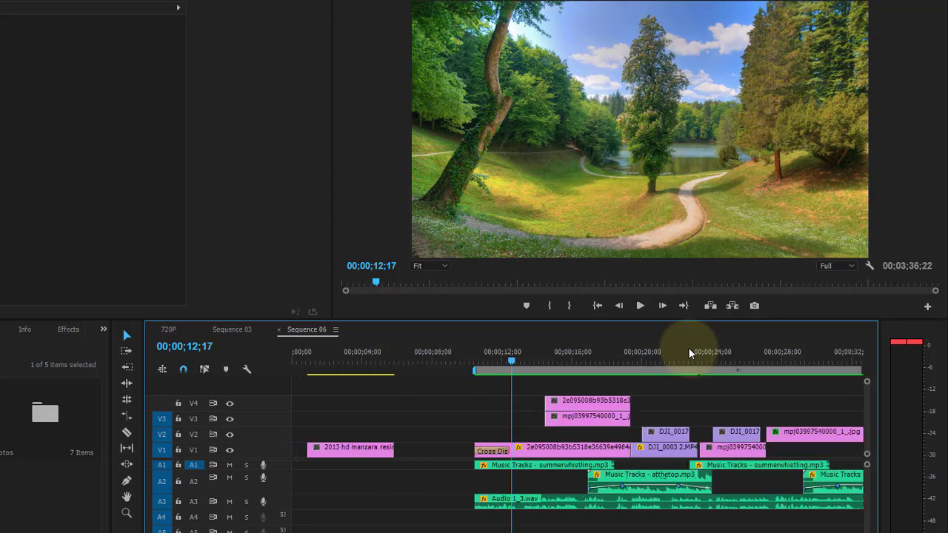
{"action": "key", "text": "equal"}
{"action": "key", "text": "minus"}
Toggle the video track heights between collapsed and taller with Ctrl+= and Ctrl+-.
{"action": "key", "text": "ctrl+equal"}
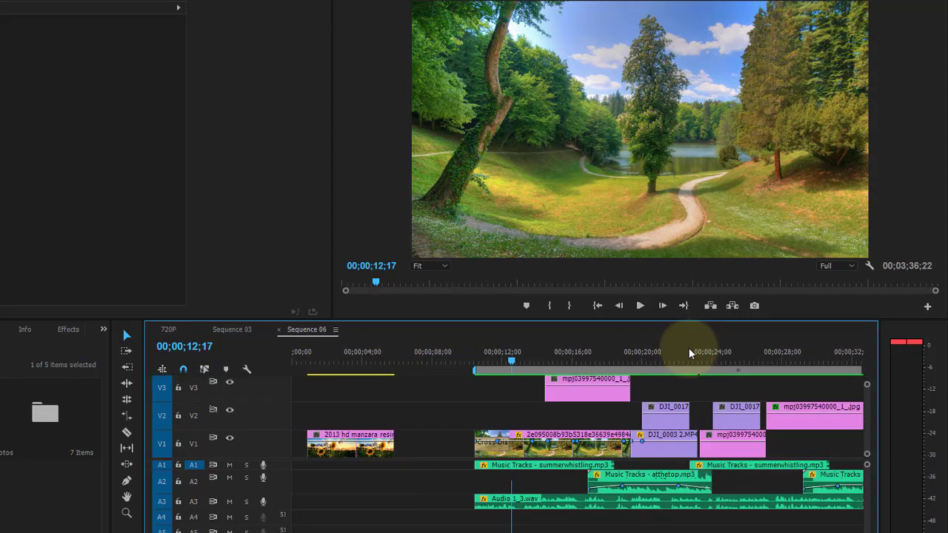
{"action": "key", "text": "ctrl+equal"}
{"action": "key", "text": "ctrl+equal"}
{"action": "key", "text": "ctrl+minus"}
{"action": "key", "text": "ctrl+minus"}
{"action": "key", "text": "ctrl+minus"}
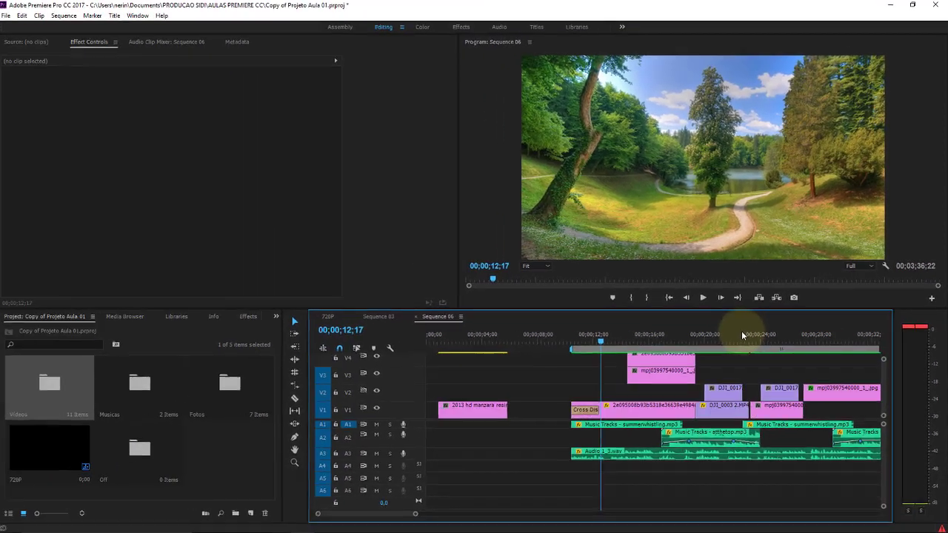
{"action": "key", "text": "ctrl+equal"}
{"action": "key", "text": "ctrl+equal"}
{"action": "key", "text": "ctrl+equal"}
{"action": "key", "text": "ctrl+minus"}
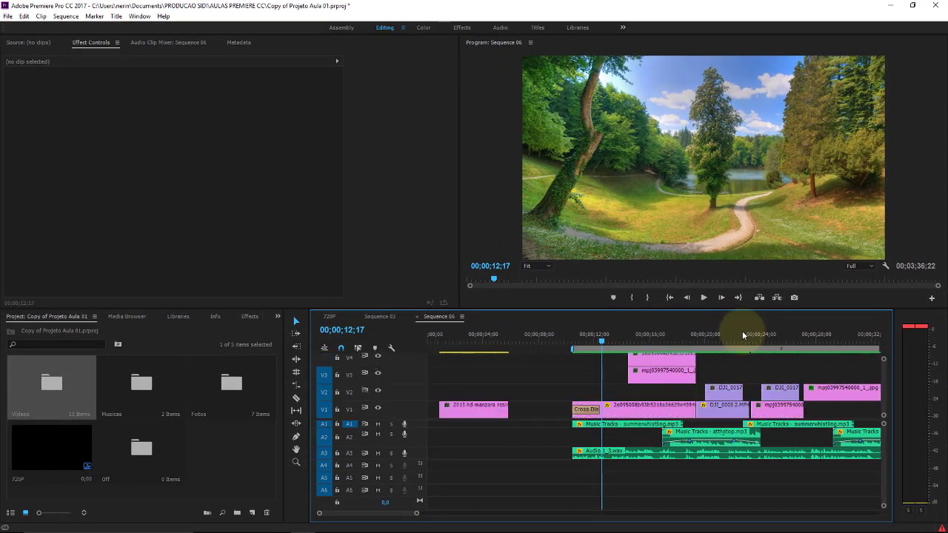
{"action": "key", "text": "ctrl+equal"}
{"action": "key", "text": "ctrl+minus"}
{"action": "key", "text": "ctrl+equal"}
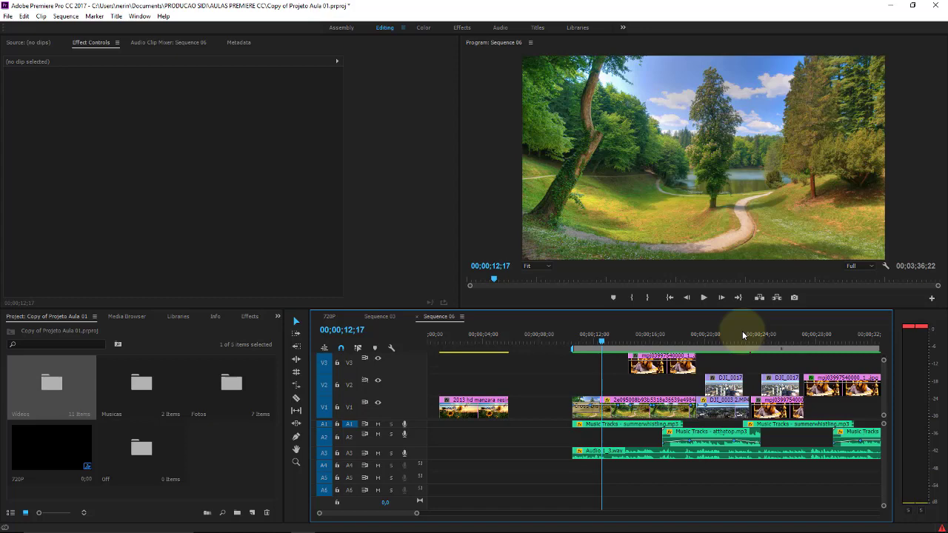
{"action": "key", "text": "ctrl+equal"}
{"action": "key", "text": "ctrl+minus"}
{"action": "key", "text": "ctrl+minus"}
{"action": "key", "text": "ctrl+equal"}
{"action": "key", "text": "ctrl+equal"}
{"action": "key", "text": "ctrl+minus"}
{"action": "key", "text": "ctrl+equal"}
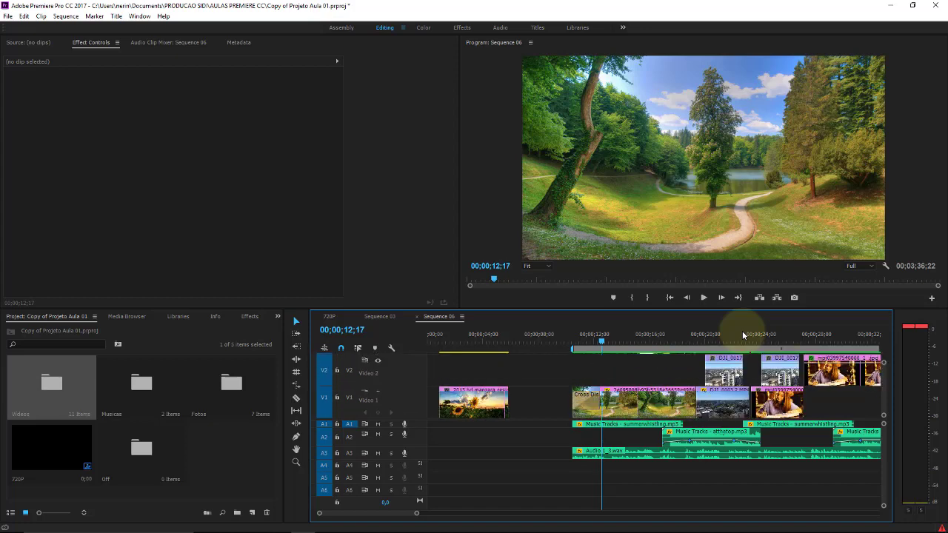
{"action": "key", "text": "ctrl+minus"}
{"action": "key", "text": "ctrl+minus"}
{"action": "key", "text": "ctrl+equal"}
{"action": "key", "text": "ctrl+equal"}
Make the V1 and V2 tracks taller, then preview from 12;17 to 13;12.
{"action": "key", "text": "ctrl+equal"}
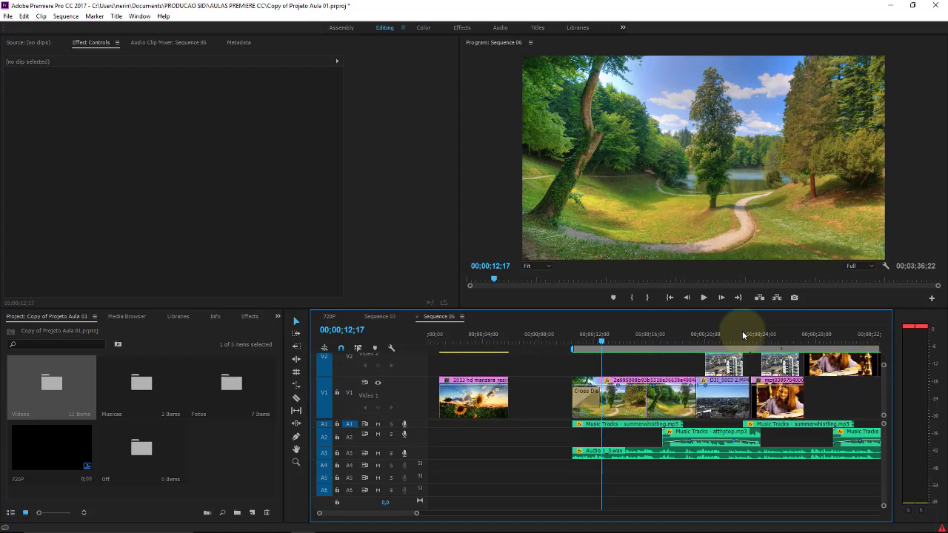
{"action": "key", "text": "ctrl+minus"}
{"action": "key", "text": "ctrl+equal"}
{"action": "key", "text": "ctrl+minus"}
{"action": "key", "text": "ctrl+equal"}
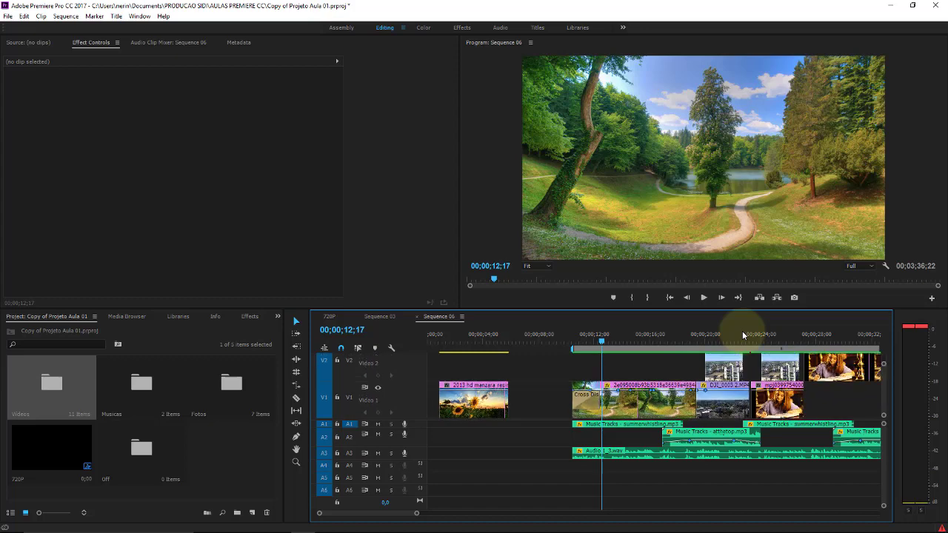
{"action": "key", "text": "ctrl+equal"}
{"action": "key", "text": "ctrl+minus"}
{"action": "key", "text": "ctrl+equal"}
{"action": "key", "text": "ctrl+minus"}
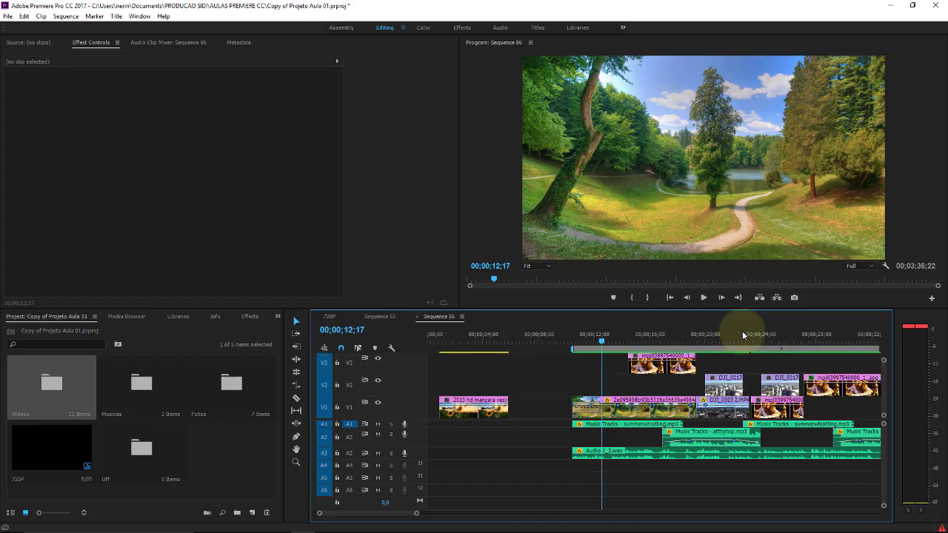
{"action": "key", "text": "ctrl+equal"}
{"action": "key", "text": "ctrl+equal"}
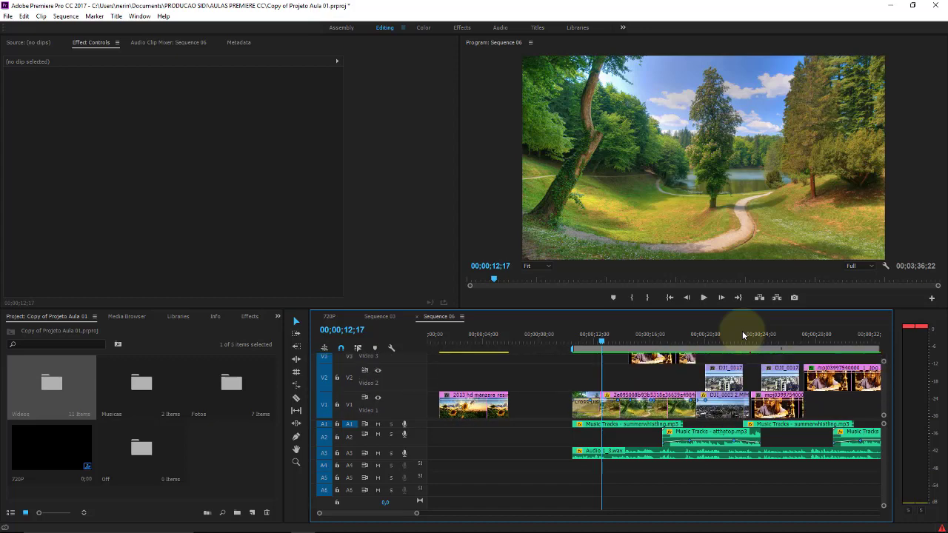
{"action": "key", "text": "ctrl+equal"}
{"action": "key", "text": "space"}
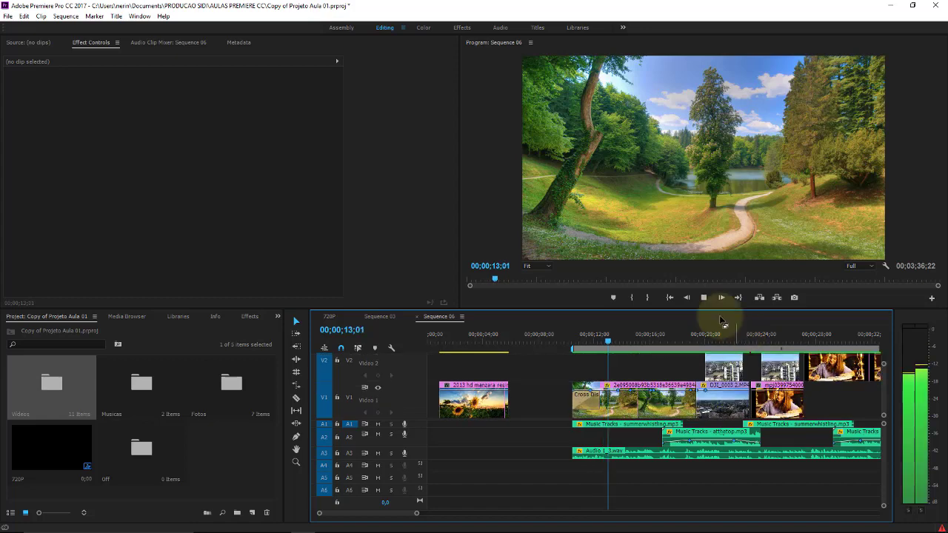
{"action": "key", "text": "space"}
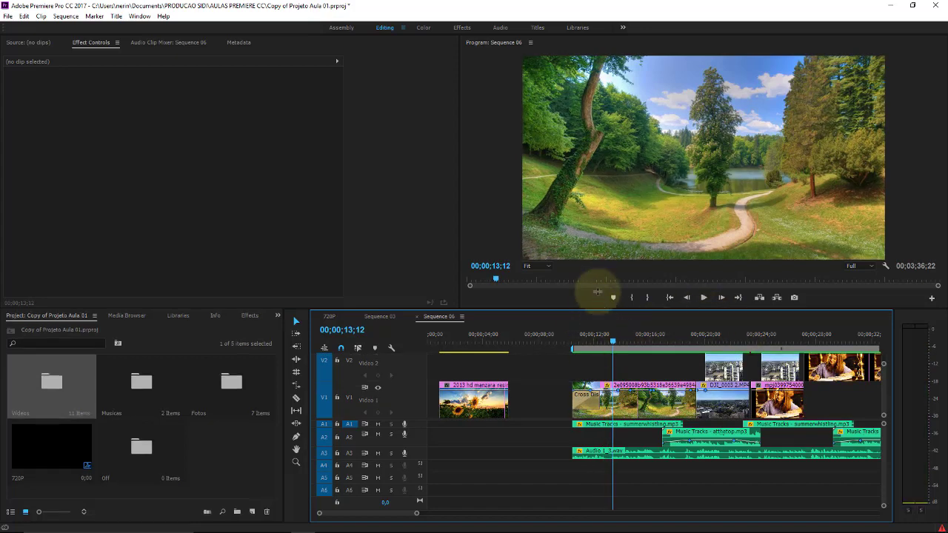
Enlarge the timeline and video tracks until V4 shows, then restore the Program Monitor size.
{"action": "left_click_drag", "start_coordinate": [590, 314], "coordinate": [556, 154]}
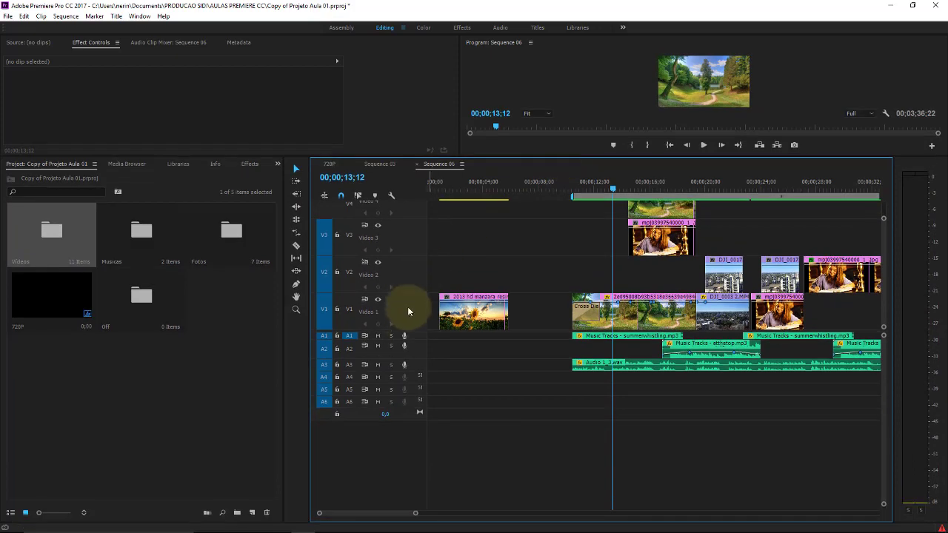
{"action": "left_click_drag", "start_coordinate": [412, 330], "coordinate": [418, 400]}
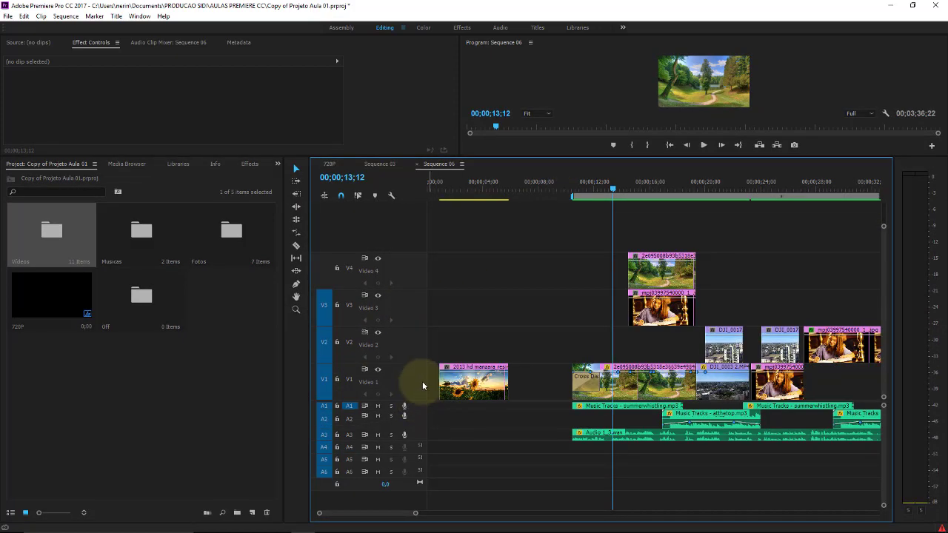
{"action": "scroll", "coordinate": [422, 381], "scroll_direction": "down", "scroll_amount": 3}
{"action": "scroll", "coordinate": [422, 381], "scroll_direction": "down", "scroll_amount": 2}
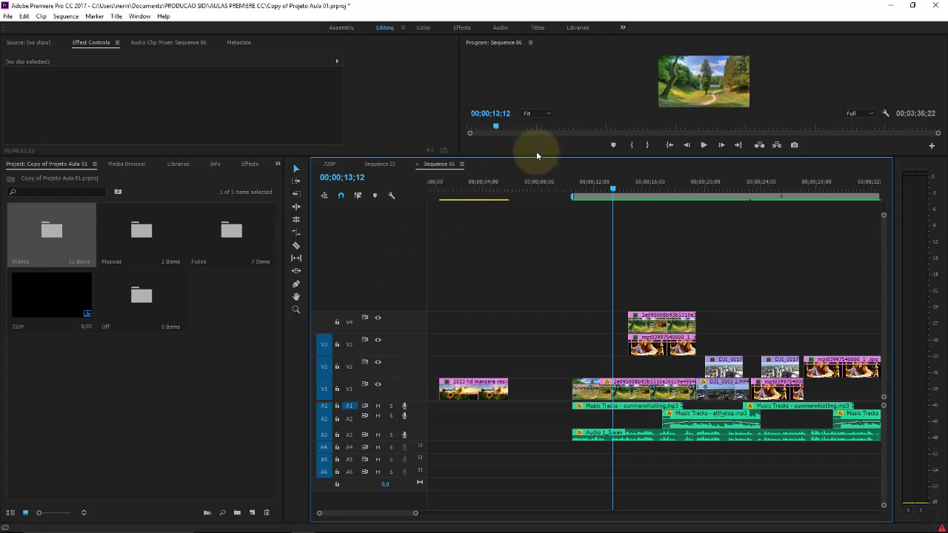
{"action": "left_click_drag", "start_coordinate": [537, 153], "coordinate": [539, 227]}
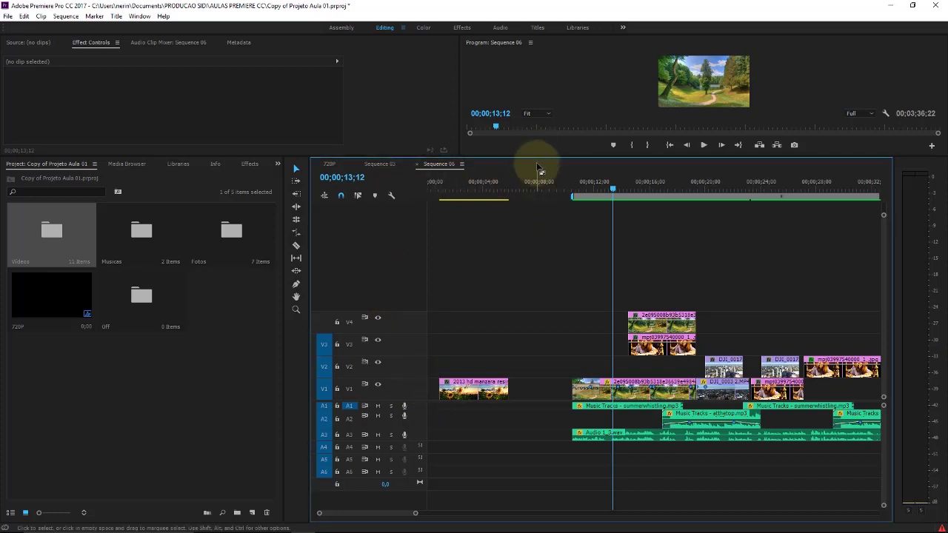
{"action": "mouse_move", "coordinate": [540, 153]}
{"action": "left_mouse_down"}
{"action": "mouse_move", "coordinate": [541, 215]}
{"action": "mouse_move", "coordinate": [571, 322]}
{"action": "left_mouse_up"}
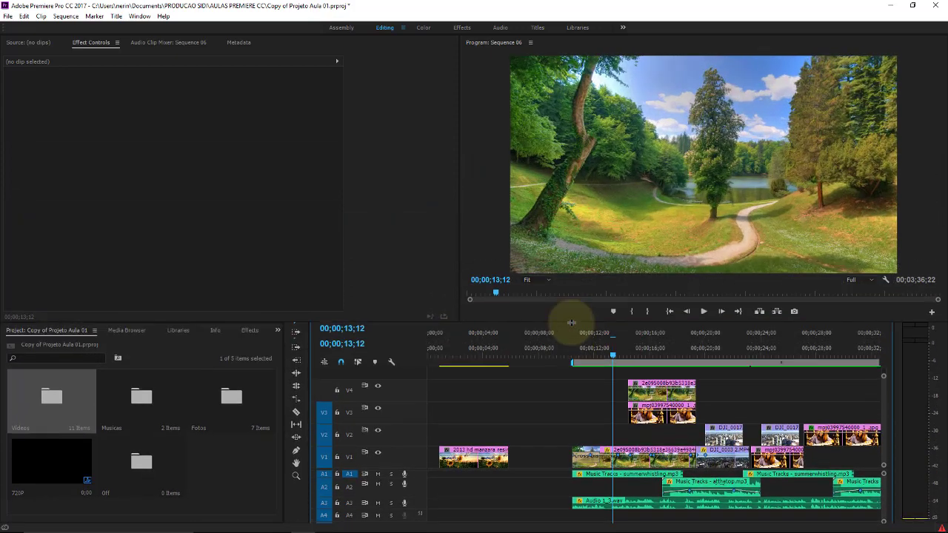
Preview the cut from 13;12 and stop at 00;00;15;12.
{"action": "key", "text": "space"}
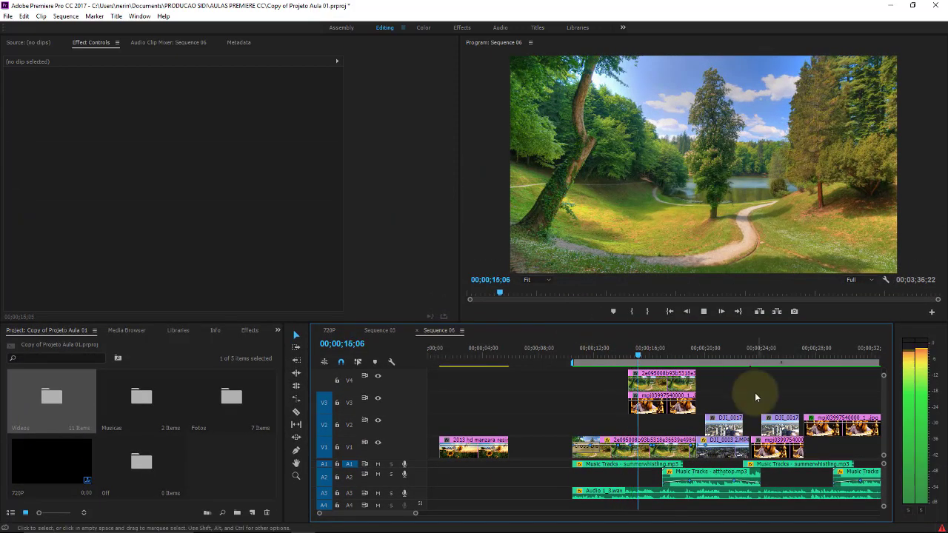
{"action": "key", "text": "space"}
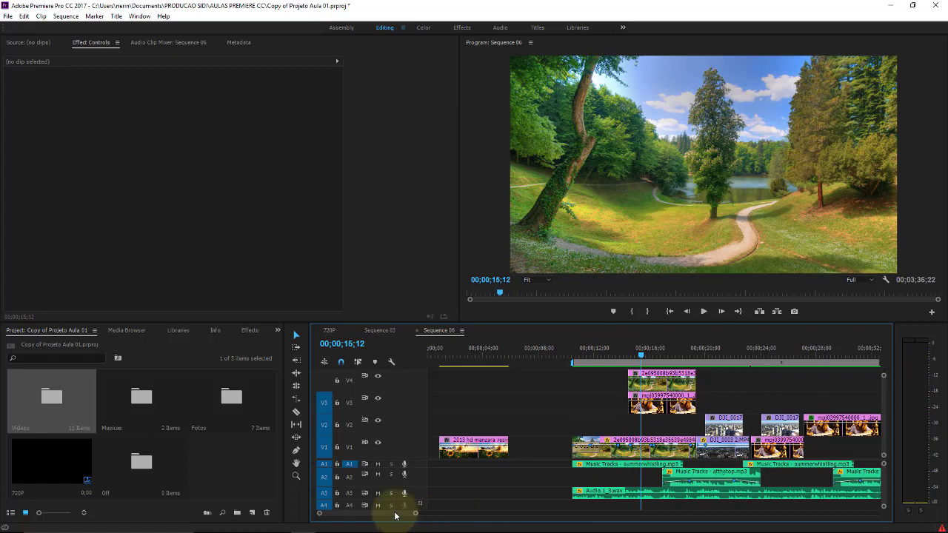
{"action": "scroll", "coordinate": [414, 510], "scroll_direction": "down", "scroll_amount": 3}
{"action": "scroll", "coordinate": [415, 511], "scroll_direction": "down", "scroll_amount": 3}
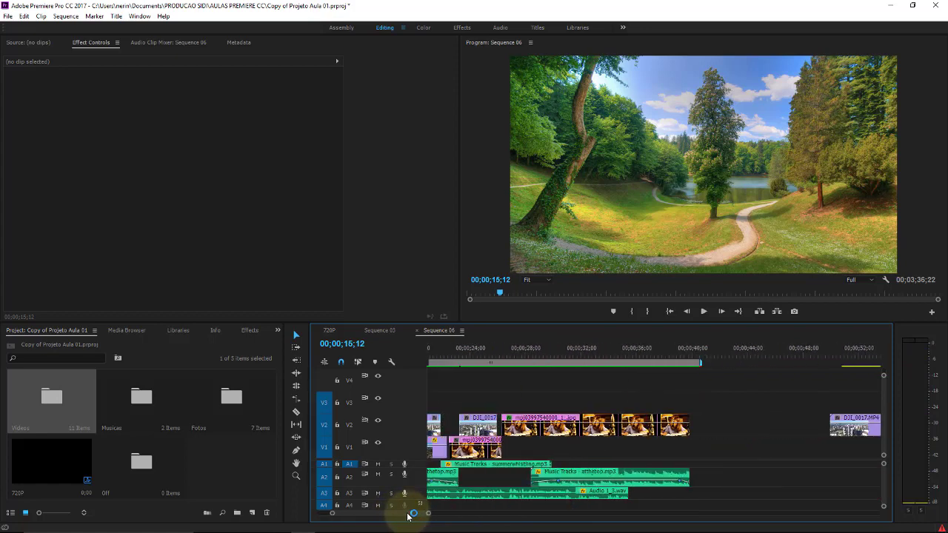
Jump to 00;00;25;04, zoom out, and stretch the work area end to include DJI_0017.
{"action": "left_click", "coordinate": [497, 347]}
{"action": "key", "text": "ctrl+minus"}
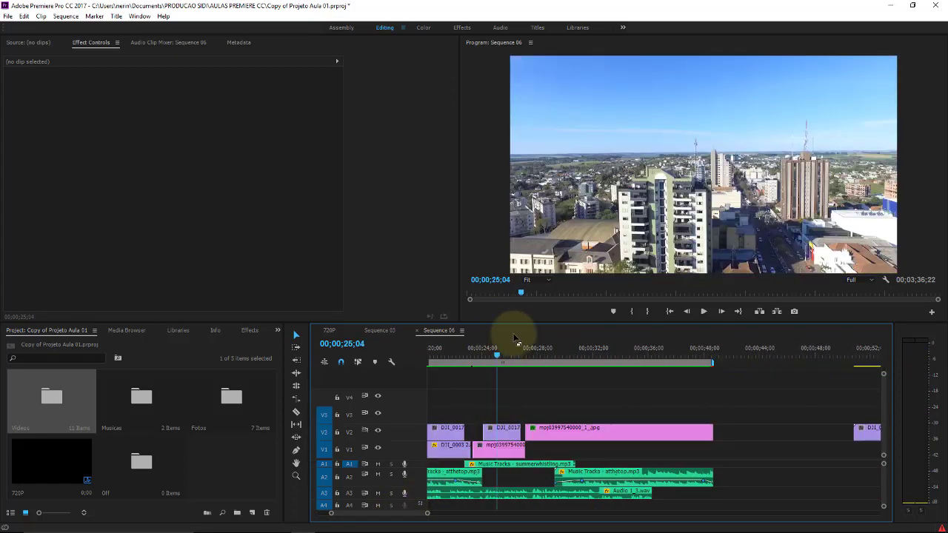
{"action": "key", "text": "ctrl+equal"}
{"action": "key", "text": "minus"}
{"action": "key", "text": "minus"}
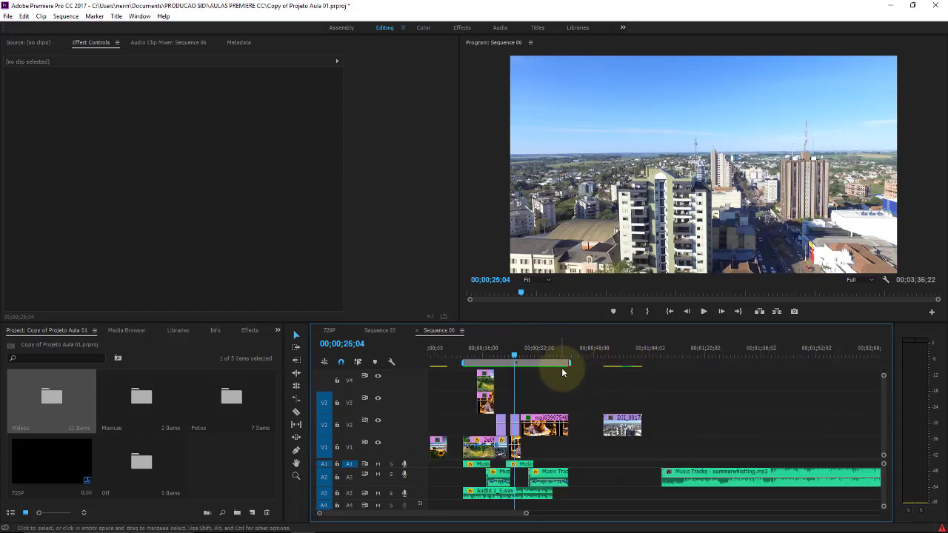
{"action": "left_click_drag", "start_coordinate": [570, 363], "coordinate": [643, 363]}
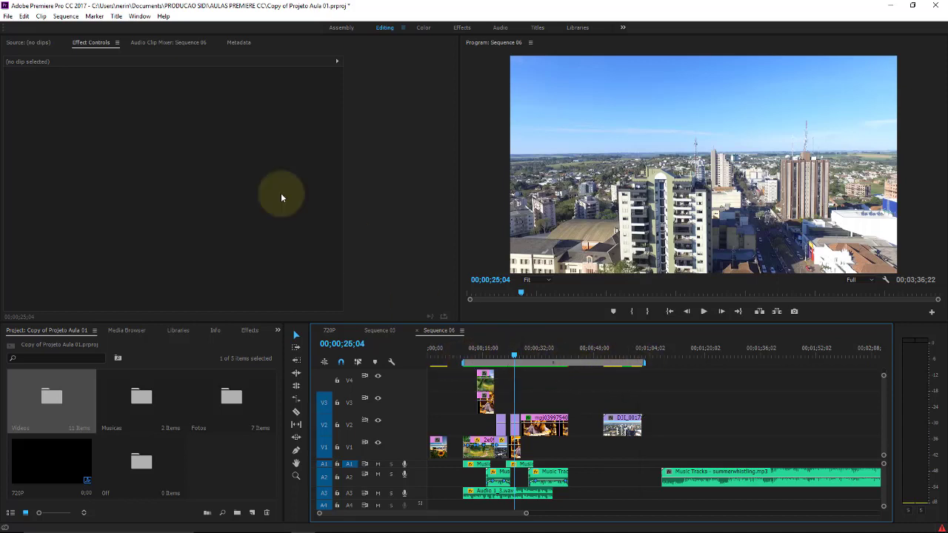
{"action": "left_click", "coordinate": [66, 16]}
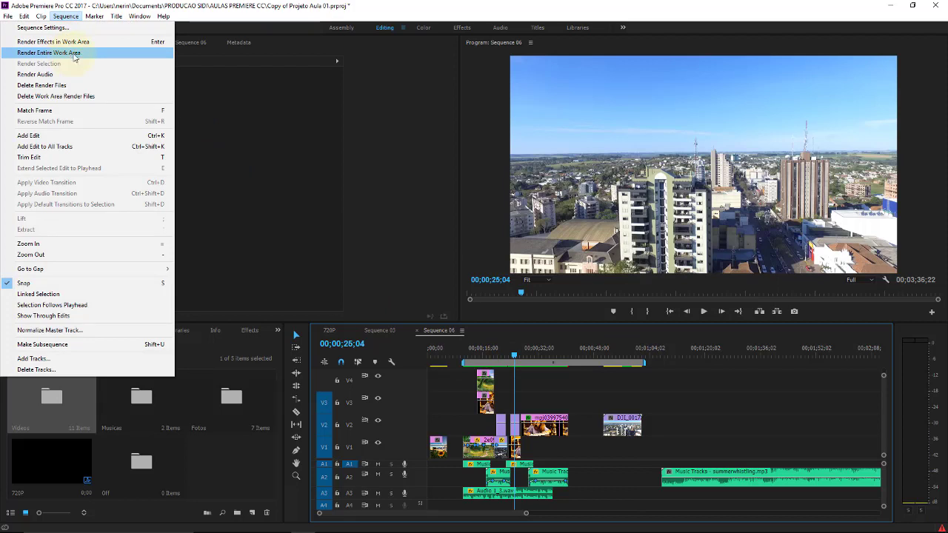
Render the entire work area, play it near 00;00;54;21, then end the work area at 00;00;40;21.
{"action": "left_click", "coordinate": [74, 57]}
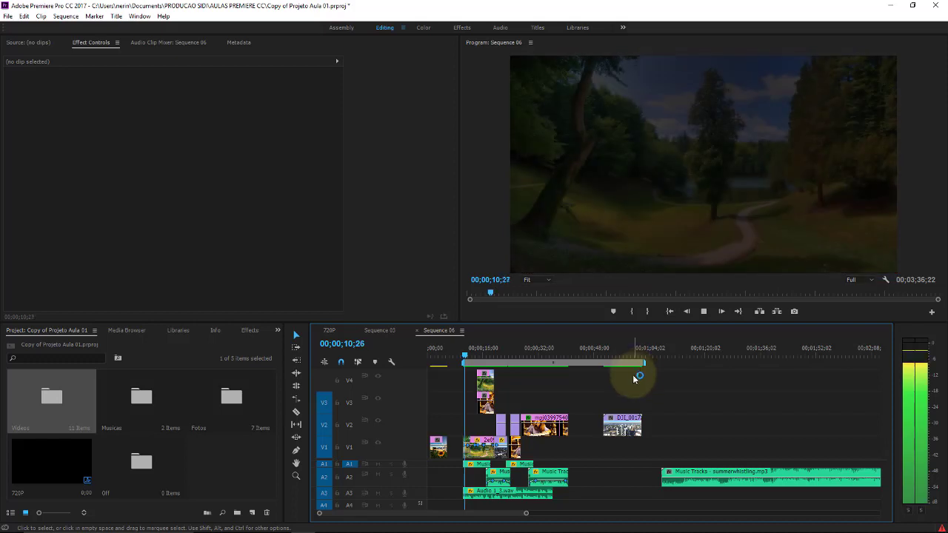
{"action": "key", "text": "space"}
{"action": "left_click_drag", "start_coordinate": [596, 348], "coordinate": [616, 347]}
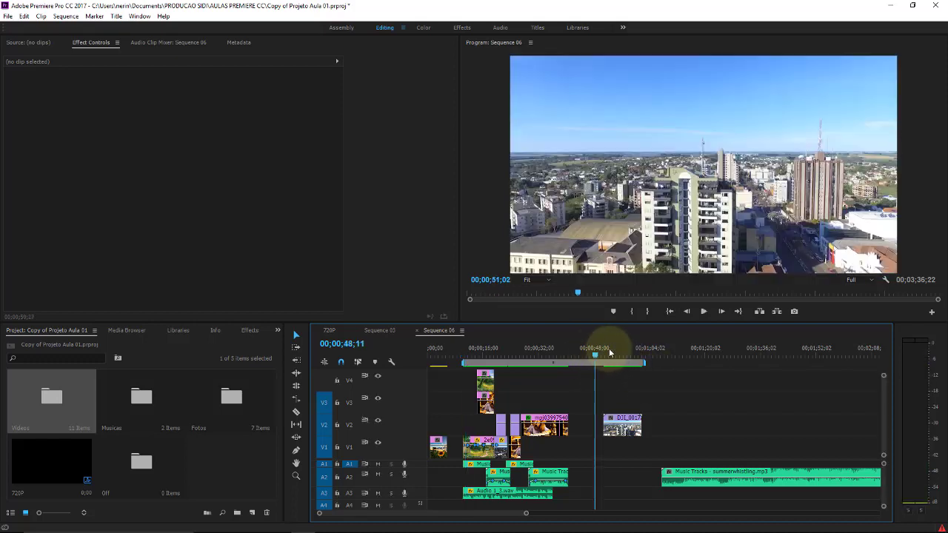
{"action": "key", "text": "space"}
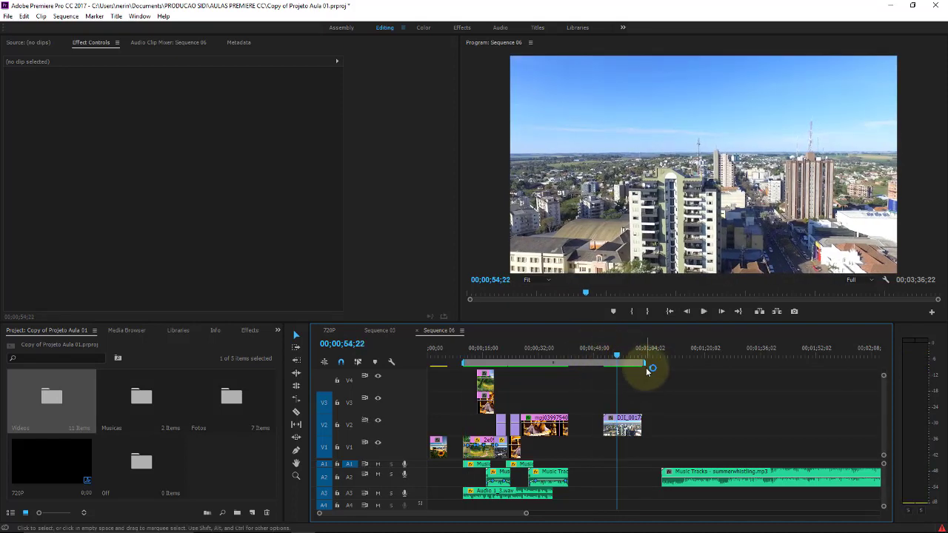
{"action": "left_click_drag", "start_coordinate": [639, 362], "coordinate": [570, 362]}
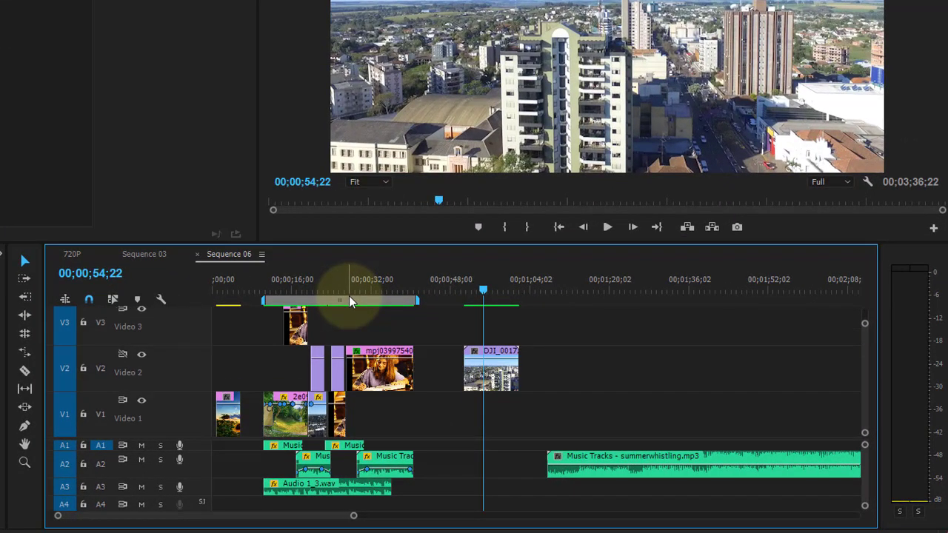
Zoom in, scroll the timeline, park the playhead at 00;00;21;00, then zoom back out.
{"action": "key", "text": "="}
{"action": "key", "text": "="}
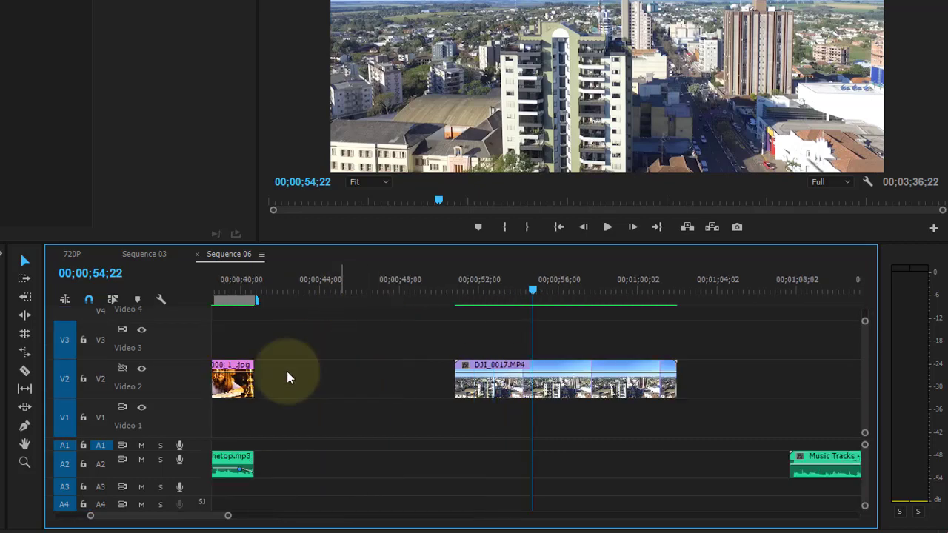
{"action": "mouse_move", "coordinate": [208, 515]}
{"action": "left_mouse_down"}
{"action": "mouse_move", "coordinate": [178, 516]}
{"action": "mouse_move", "coordinate": [191, 515]}
{"action": "left_mouse_up"}
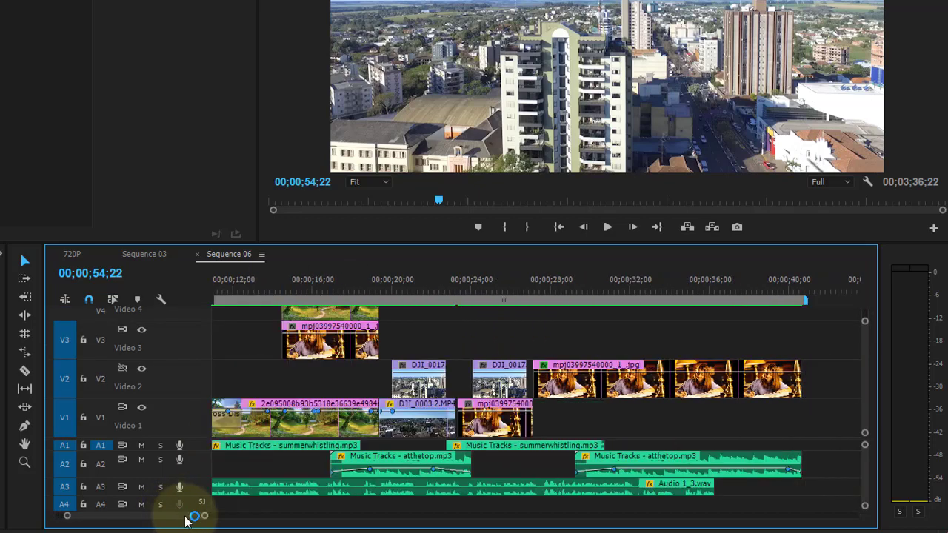
{"action": "left_click", "coordinate": [411, 287]}
{"action": "key", "text": "minus"}
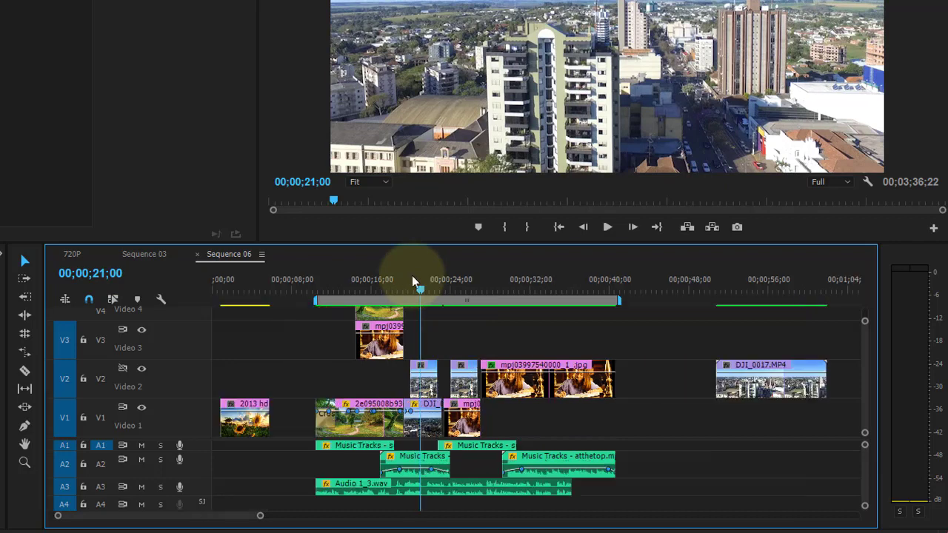